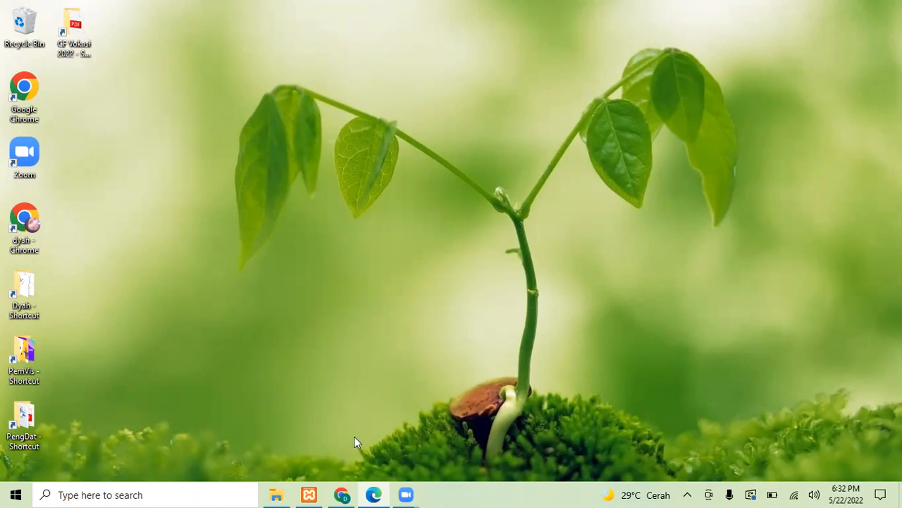
Step: Restore the XAMPP Control Panel from its taskbar icon
{"action": "left_click", "coordinate": [308, 494]}
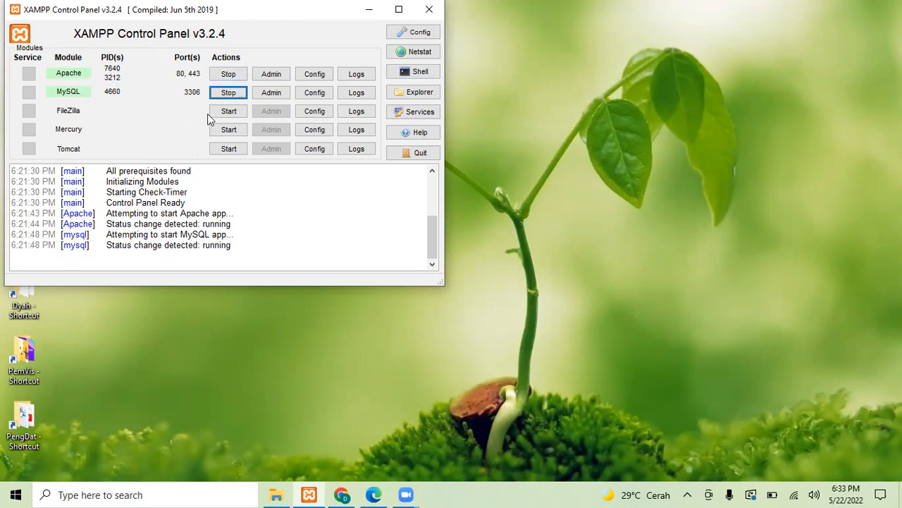
Step: Launch phpMyAdmin in the browser from the MySQL row's Admin button
{"action": "left_click", "coordinate": [265, 96]}
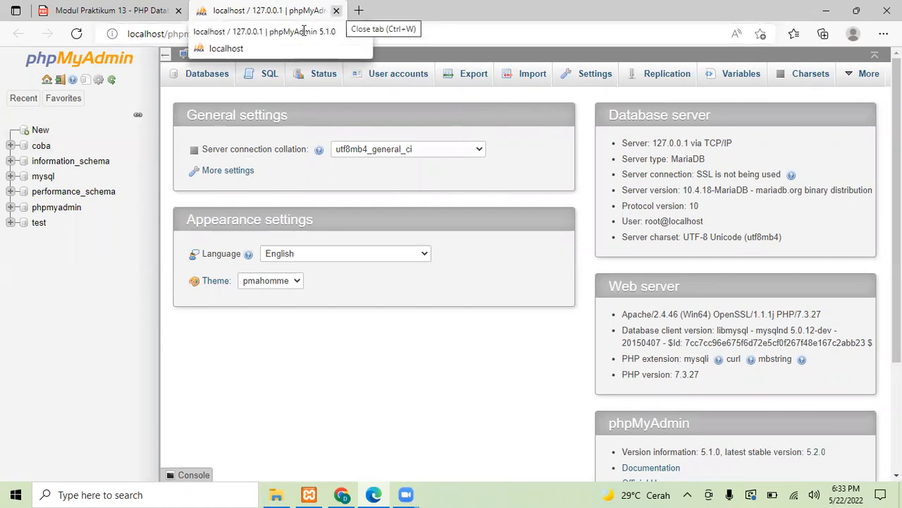
Step: Close Edge's phpMyAdmin tab, minimize Edge and bring Google Chrome forward
{"action": "left_click", "coordinate": [336, 10]}
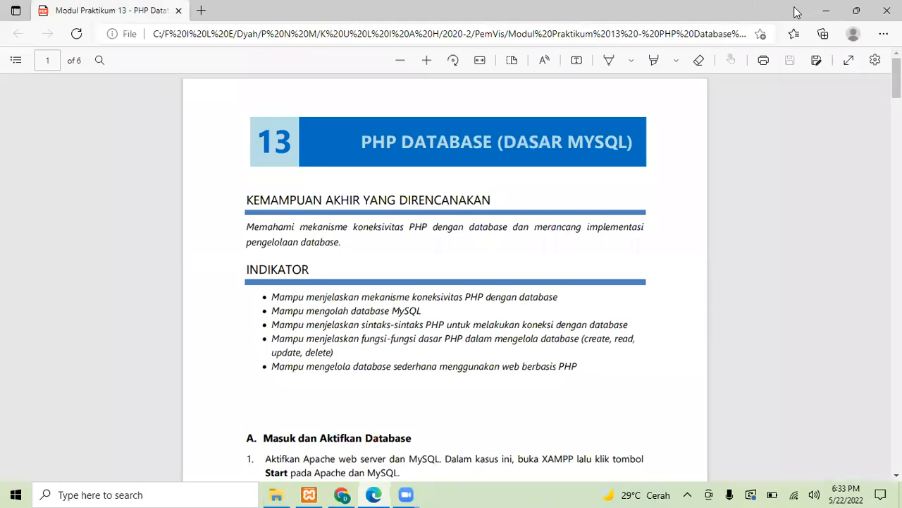
{"action": "left_click", "coordinate": [826, 10]}
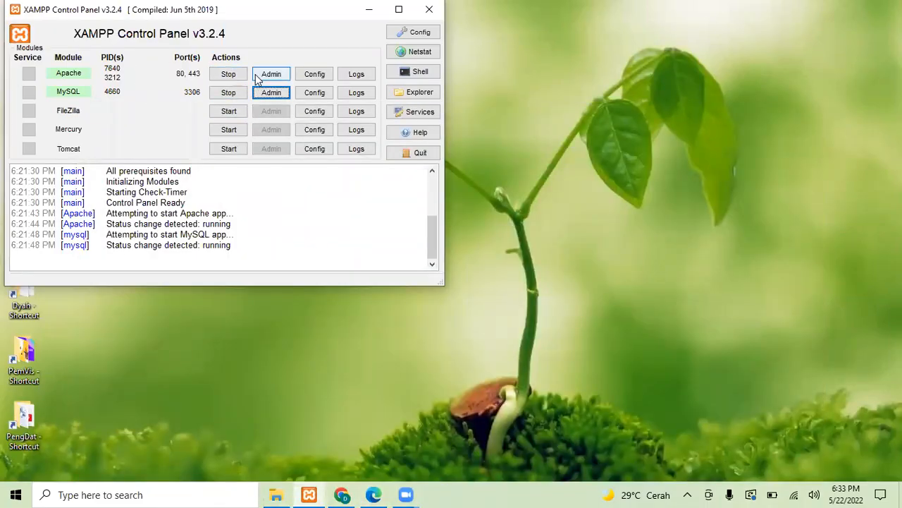
{"action": "left_click", "coordinate": [341, 495]}
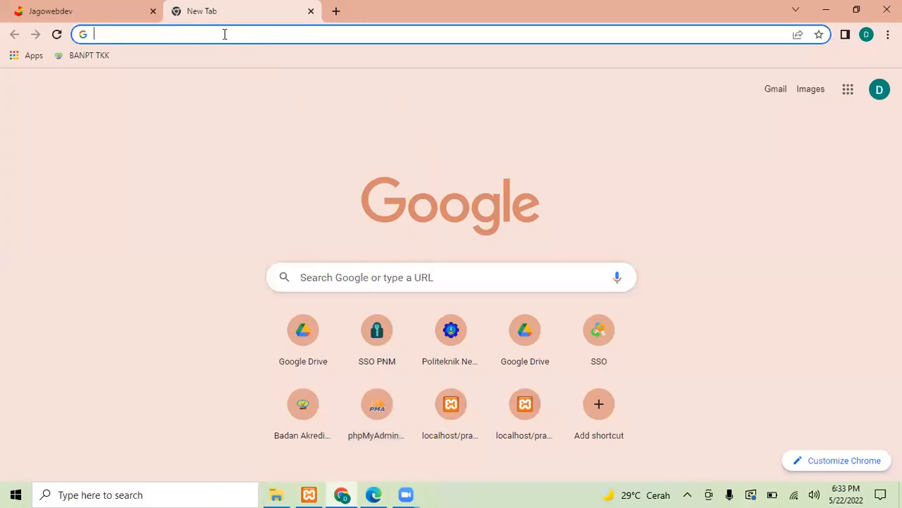
Step: Load localhost/phpmyadmin from Chrome's address bar
{"action": "type", "text": "loc"}
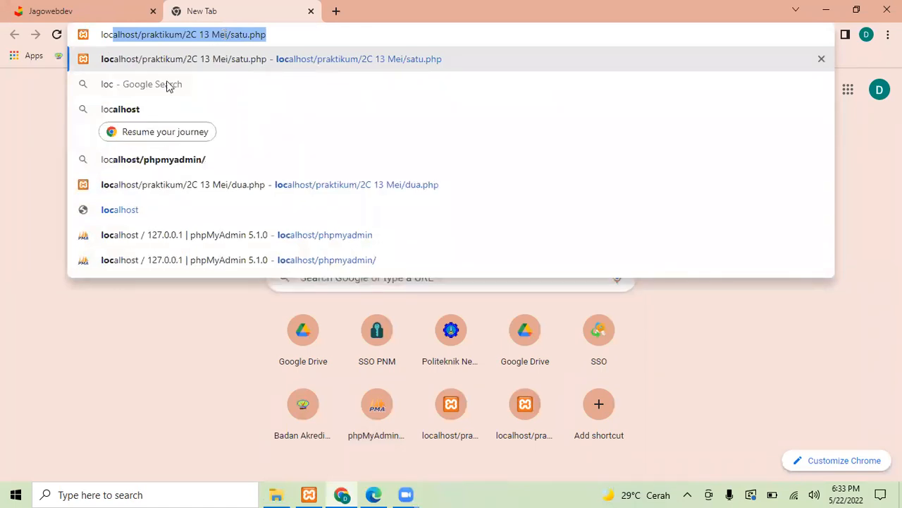
{"action": "left_click", "coordinate": [173, 159]}
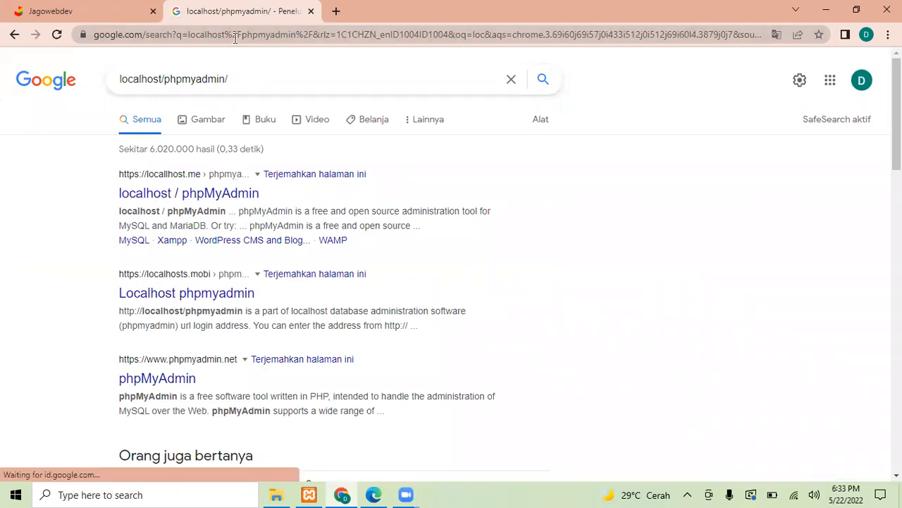
{"action": "left_click", "coordinate": [234, 78]}
{"action": "key", "text": "BackSpace"}
{"action": "key", "text": "Return"}
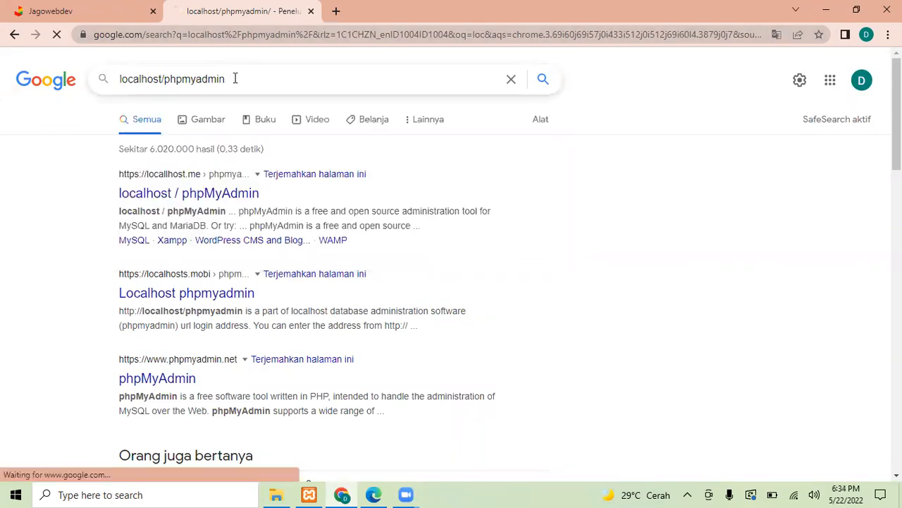
{"action": "left_click", "coordinate": [224, 33]}
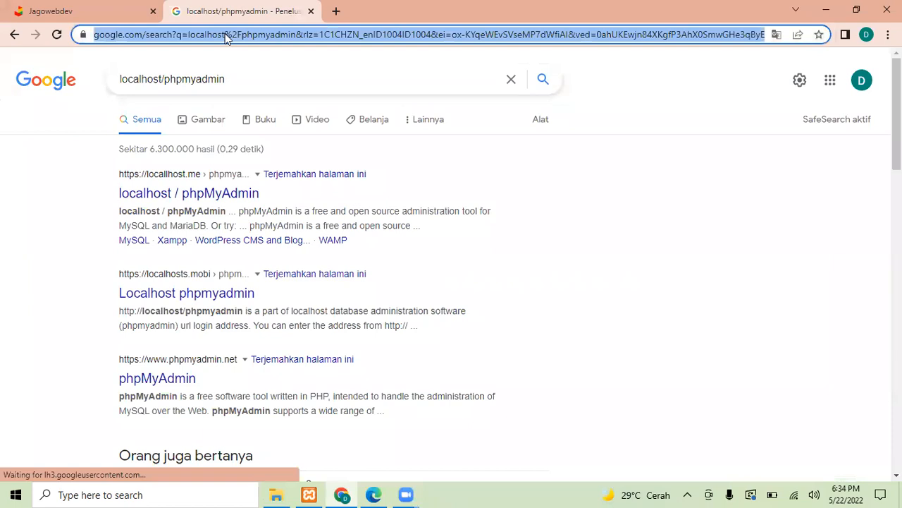
{"action": "type", "text": "localhos"}
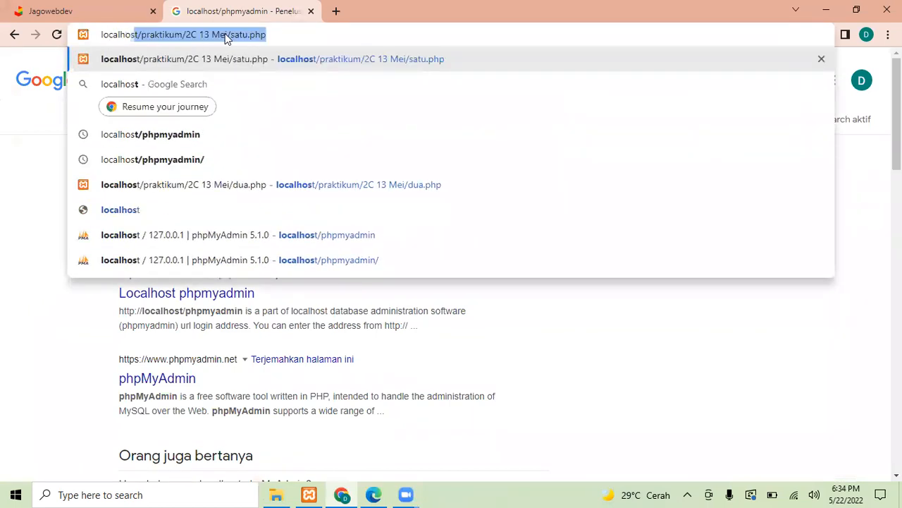
{"action": "type", "text": "t/ph"}
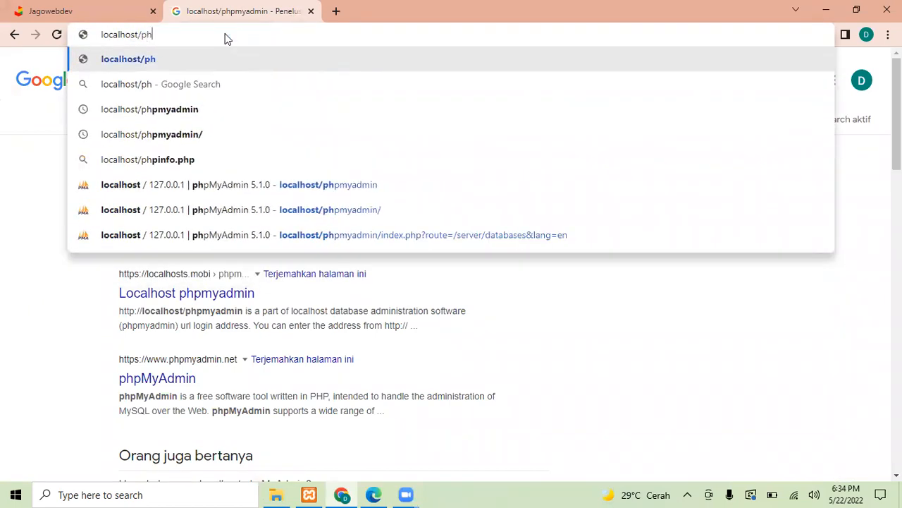
{"action": "type", "text": "pmyadmin"}
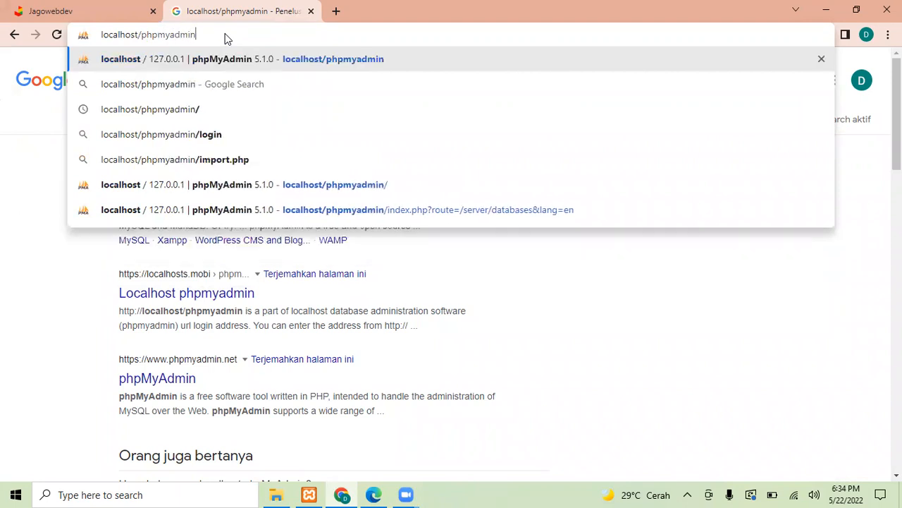
{"action": "key", "text": "Return"}
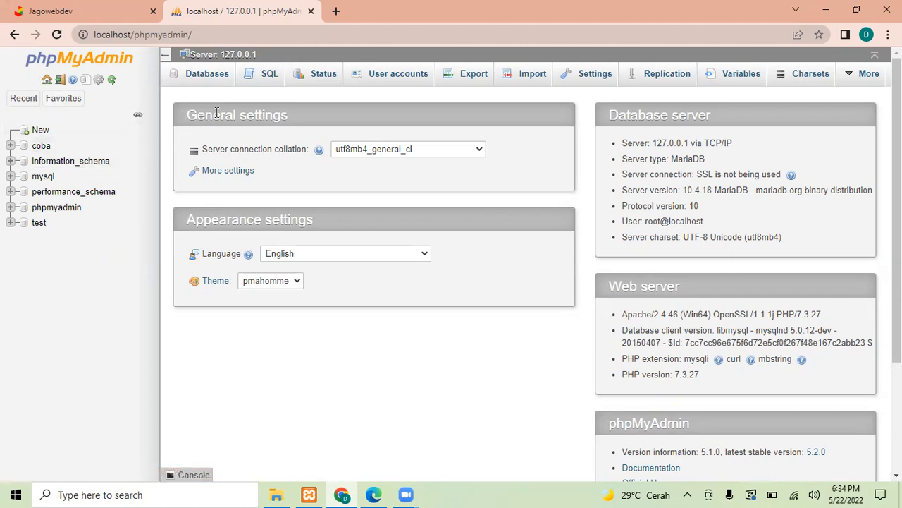
Step: Open the Create database form via New in the navigation tree and focus the name field
{"action": "left_click", "coordinate": [63, 98]}
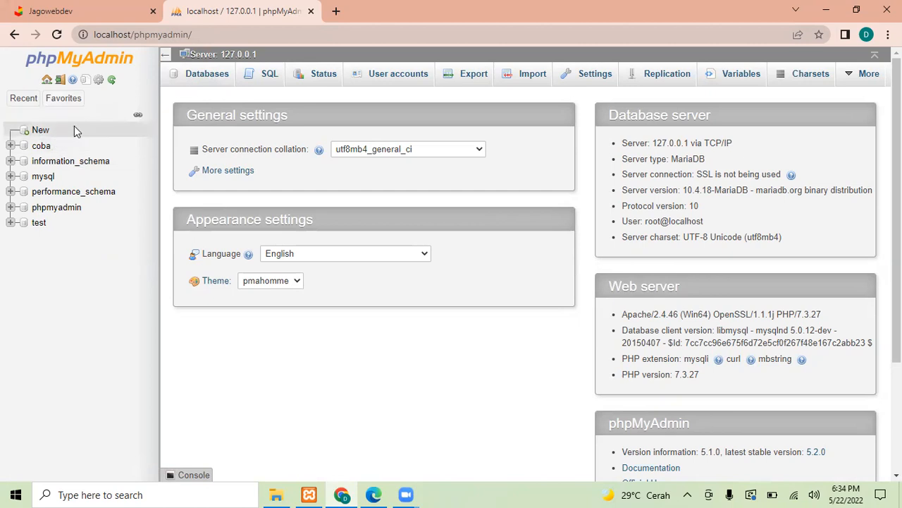
{"action": "left_click", "coordinate": [39, 130]}
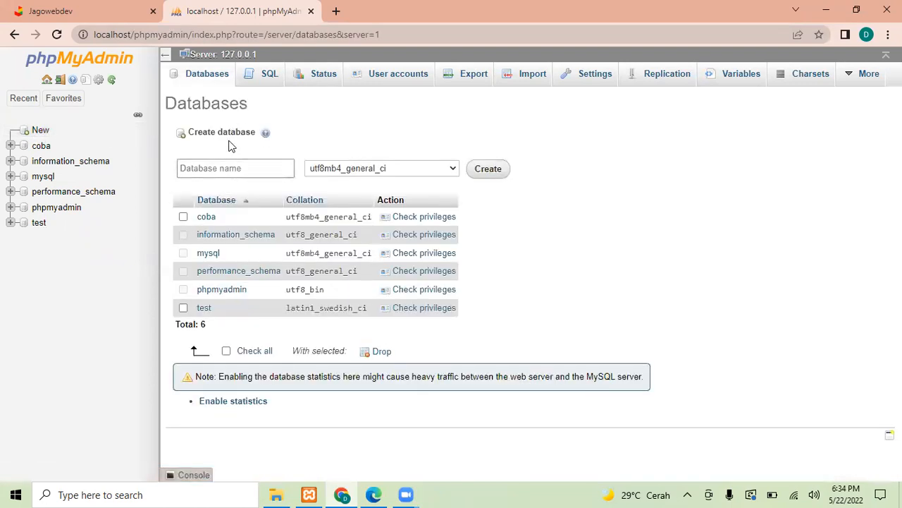
{"action": "left_click", "coordinate": [221, 168]}
Step: Pick the empty option at the top of the Collation dropdown instead of utf8mb4_general_ci
{"action": "left_click", "coordinate": [453, 170]}
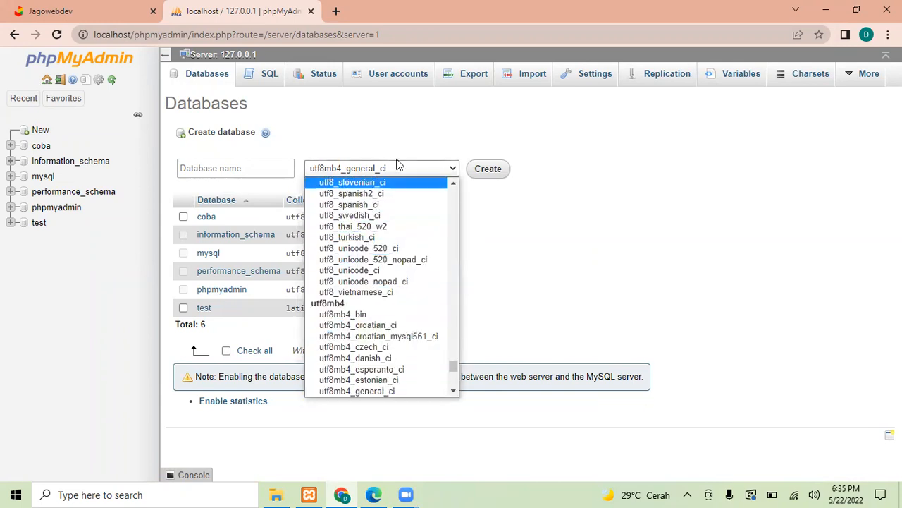
{"action": "scroll", "coordinate": [409, 233], "scroll_direction": "up", "scroll_amount": 6}
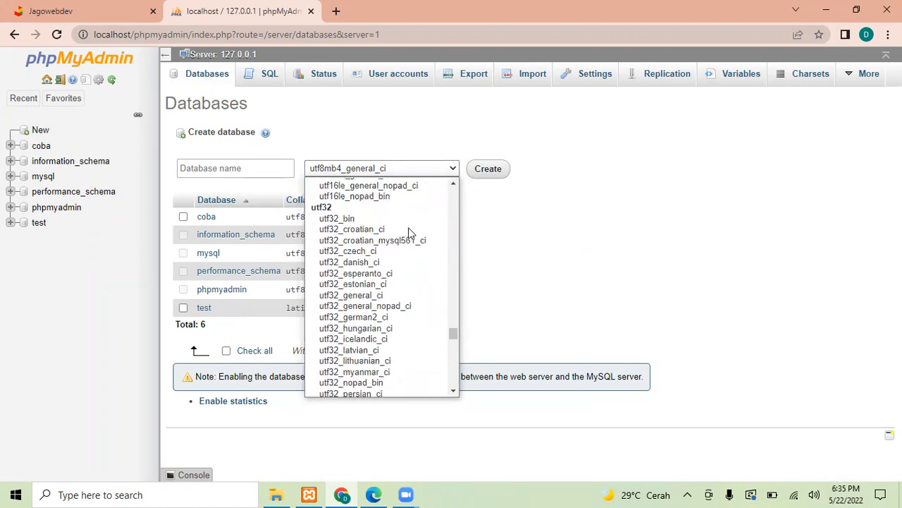
{"action": "scroll", "coordinate": [411, 232], "scroll_direction": "down", "scroll_amount": 5}
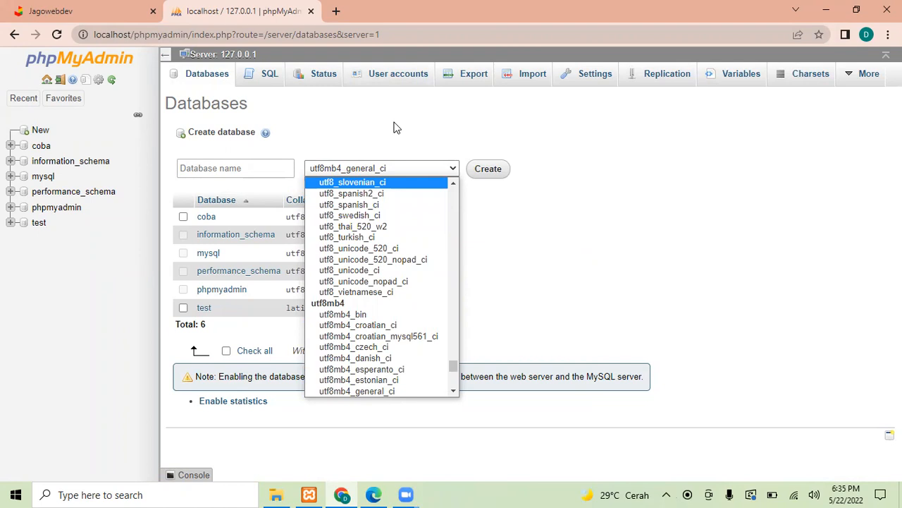
{"action": "left_click", "coordinate": [355, 139]}
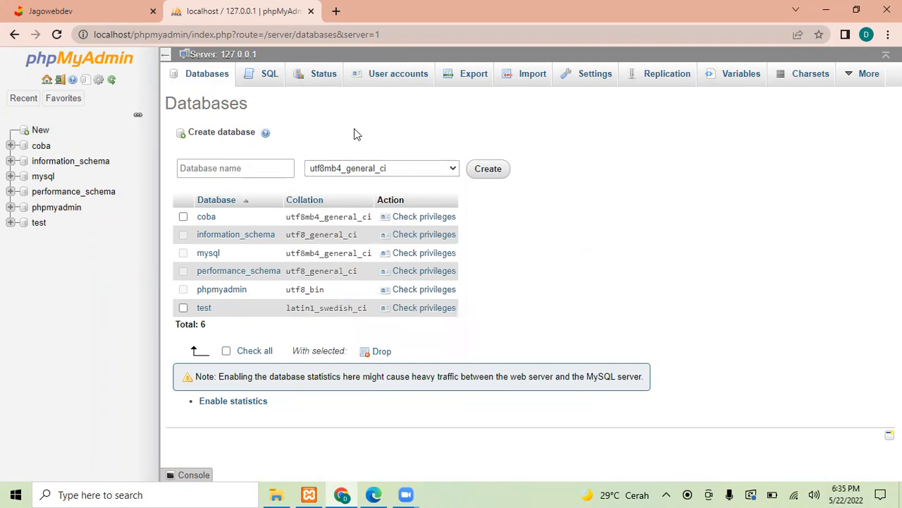
{"action": "left_click", "coordinate": [451, 168]}
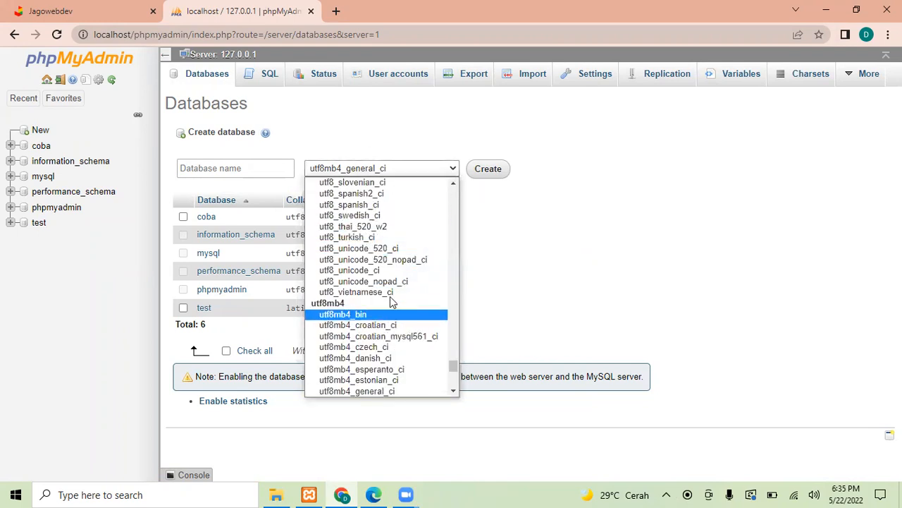
{"action": "scroll", "coordinate": [396, 253], "scroll_direction": "up", "scroll_amount": 10}
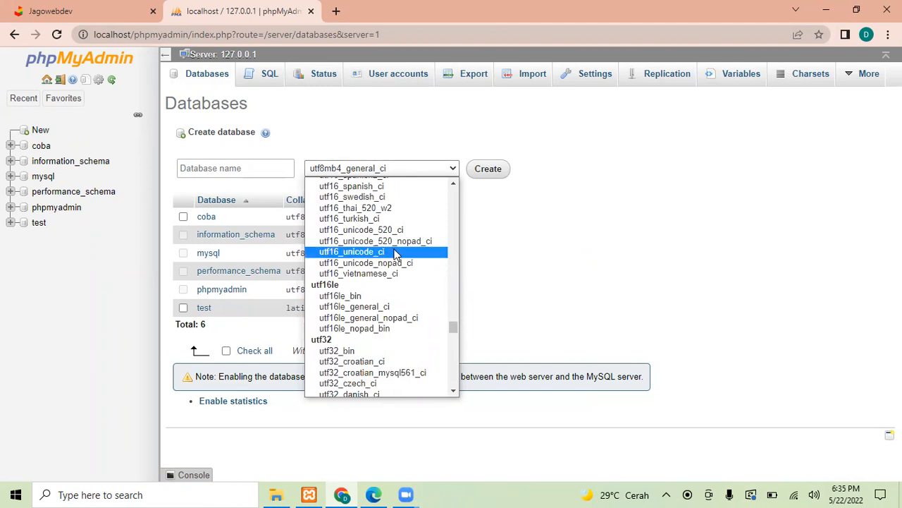
{"action": "left_click", "coordinate": [422, 131]}
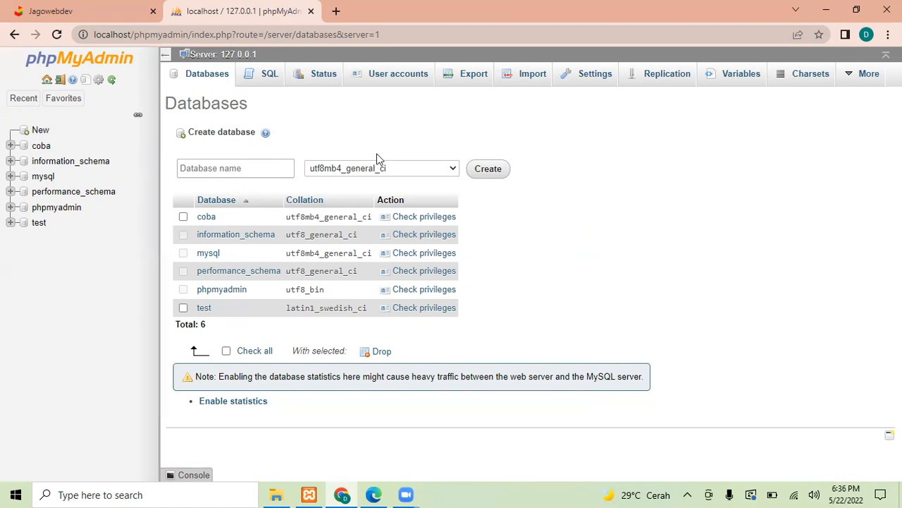
{"action": "left_click", "coordinate": [447, 171]}
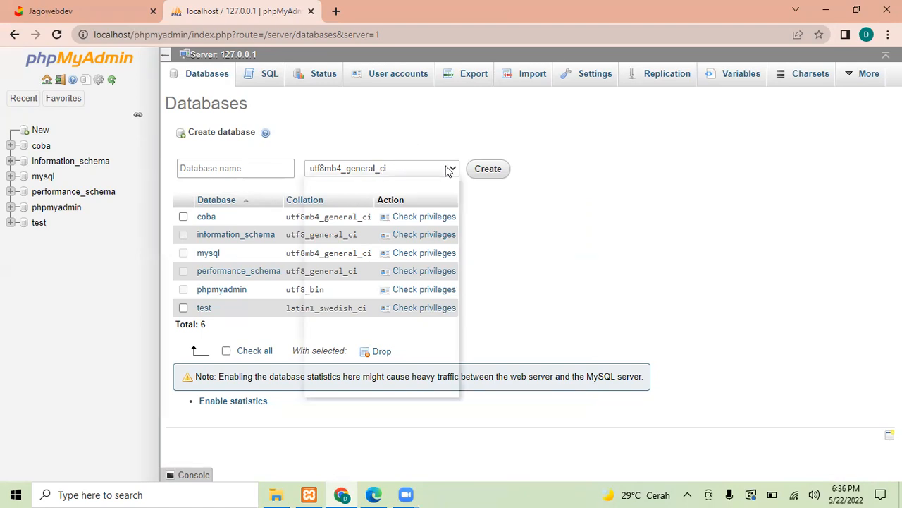
{"action": "left_click_drag", "start_coordinate": [455, 365], "coordinate": [475, 187]}
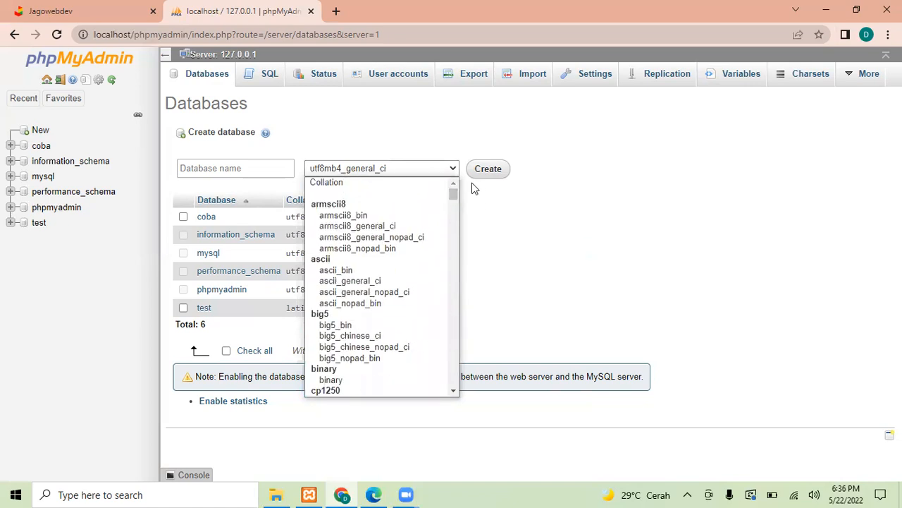
{"action": "left_click", "coordinate": [429, 196]}
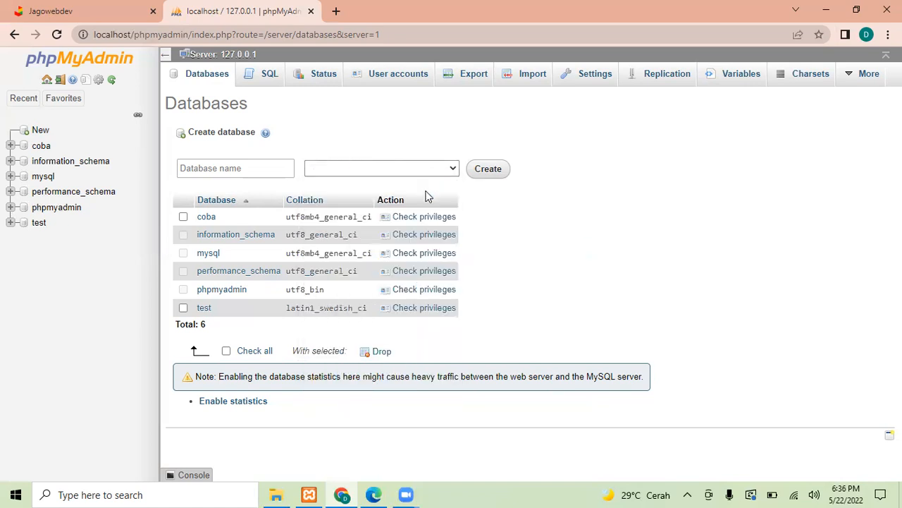
Step: Enter db_latihan as the database name and create it
{"action": "left_click", "coordinate": [273, 168]}
{"action": "type", "text": "db-"}
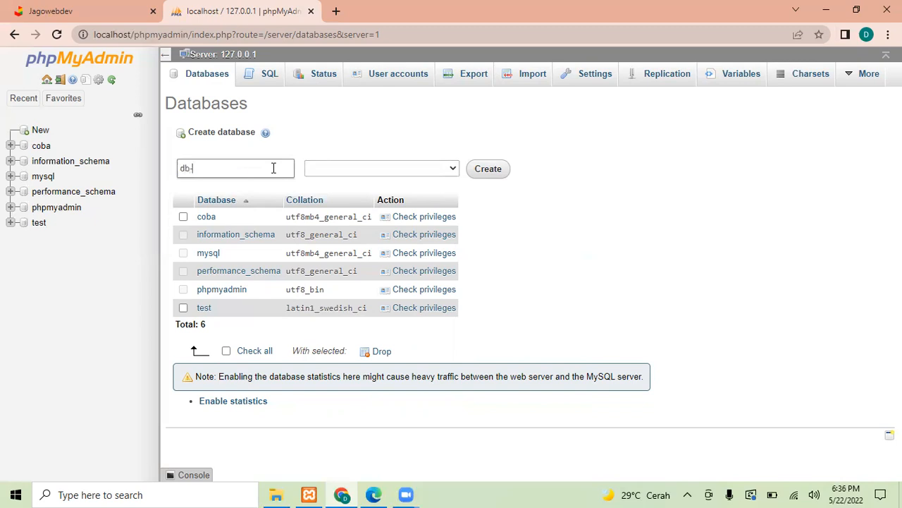
{"action": "type", "text": "_latihan"}
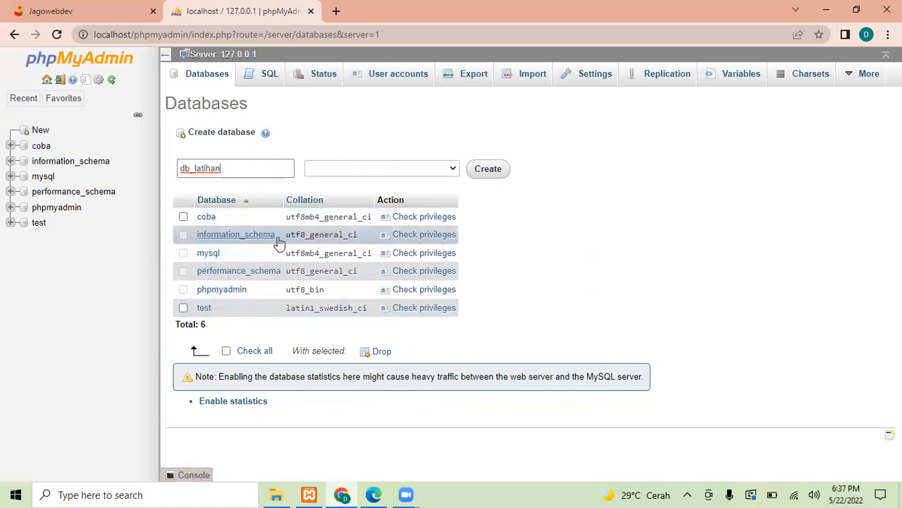
{"action": "left_click", "coordinate": [494, 176]}
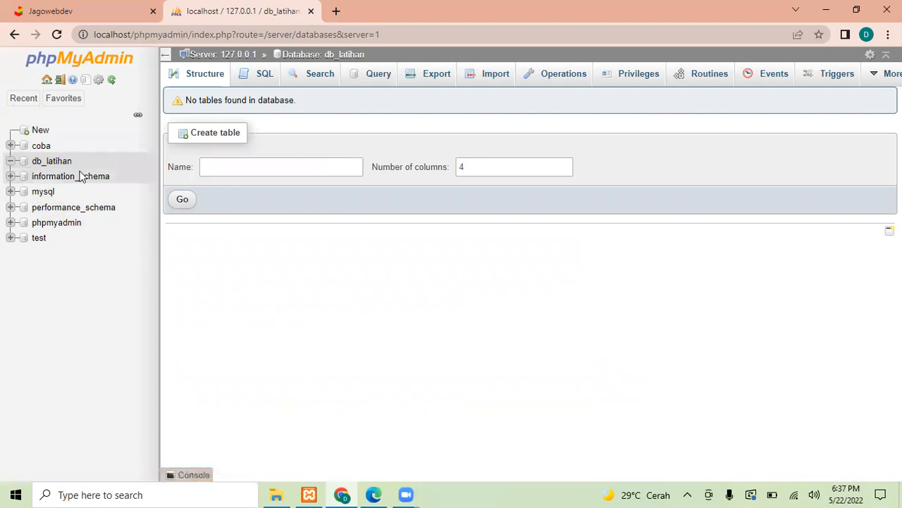
{"action": "left_click", "coordinate": [63, 99]}
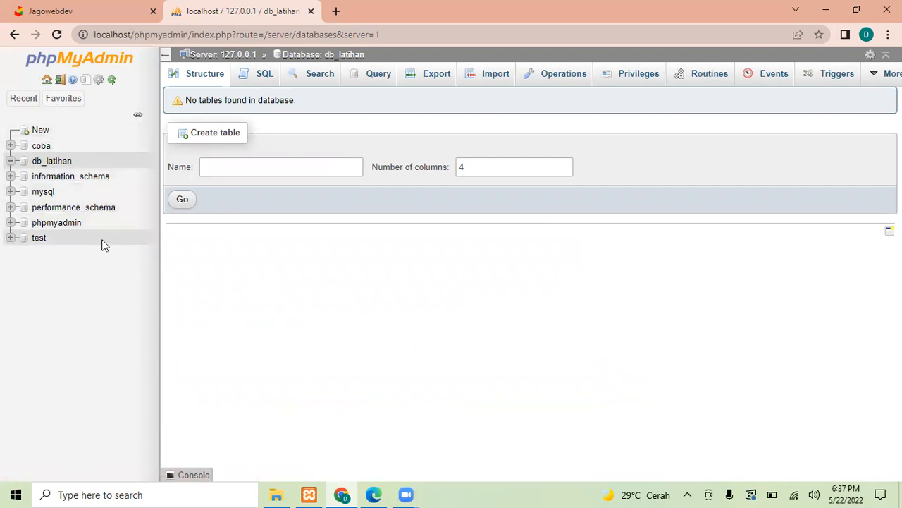
{"action": "left_click", "coordinate": [238, 166]}
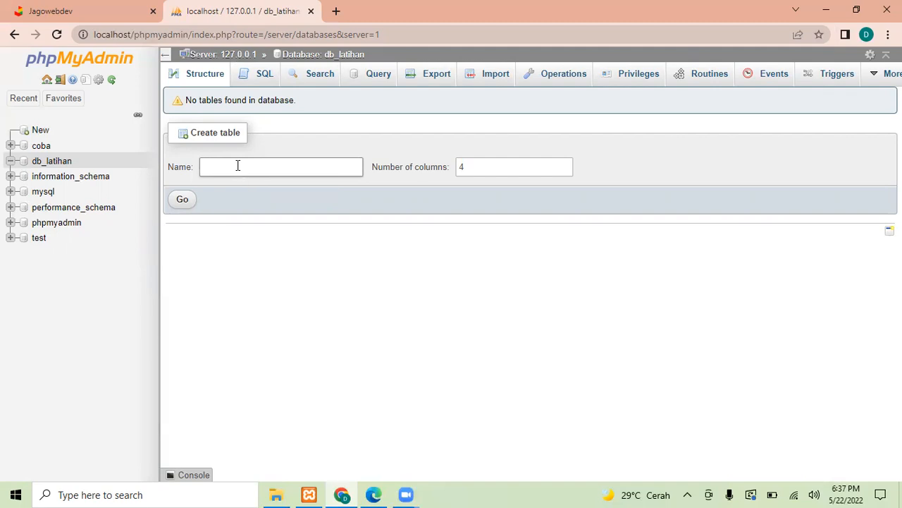
{"action": "key", "text": "h"}
{"action": "key", "text": "s"}
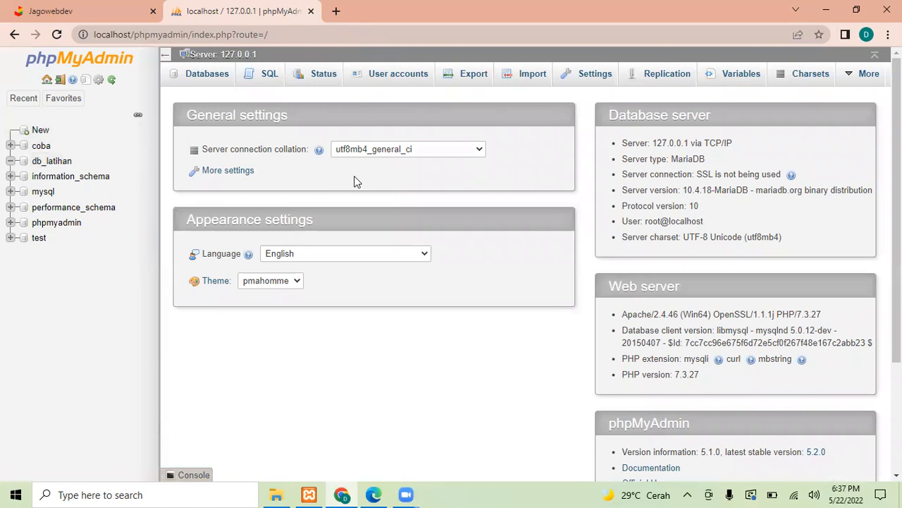
{"action": "left_click", "coordinate": [74, 161]}
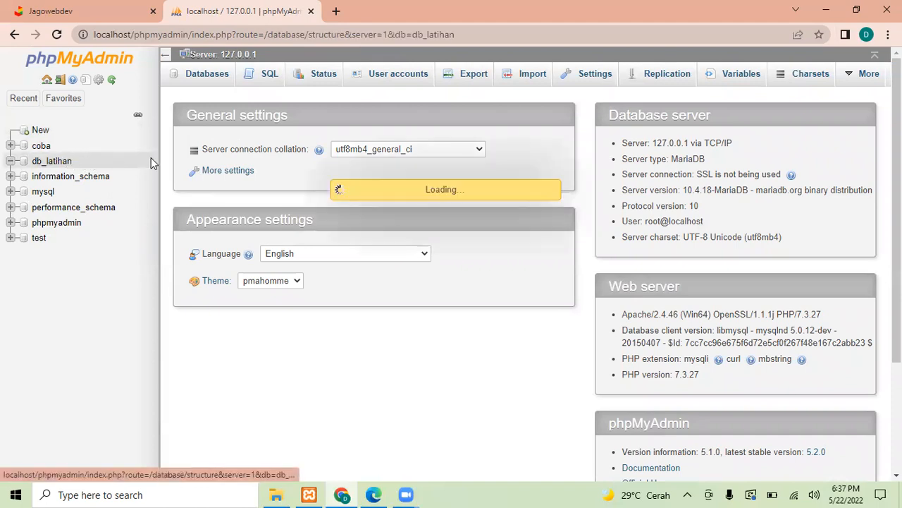
{"action": "left_click", "coordinate": [285, 173]}
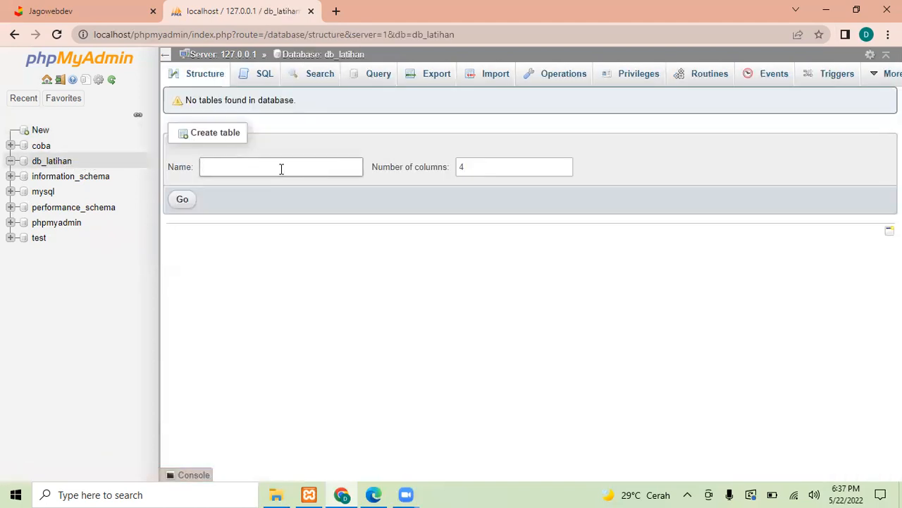
Step: Name the table tb_mahasiswa, set 3 columns, and generate its column form
{"action": "type", "text": "tb_mahasiswa"}
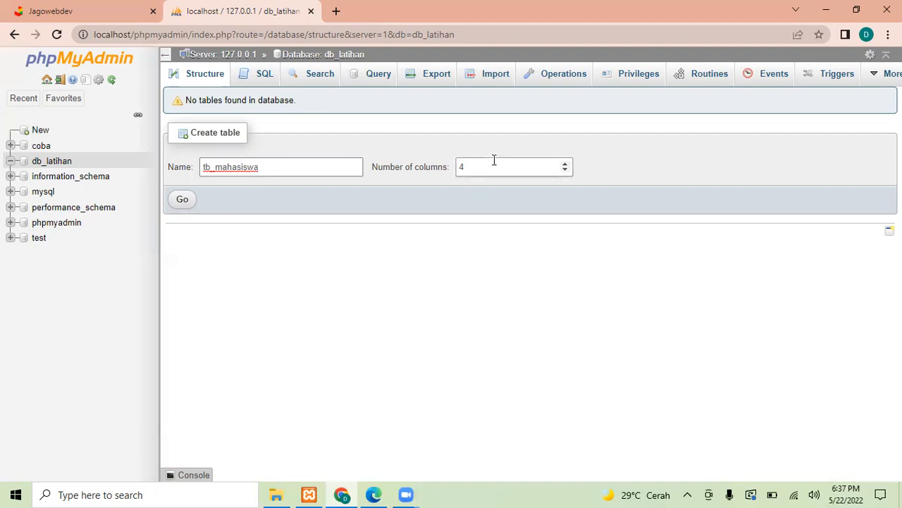
{"action": "left_click", "coordinate": [483, 166]}
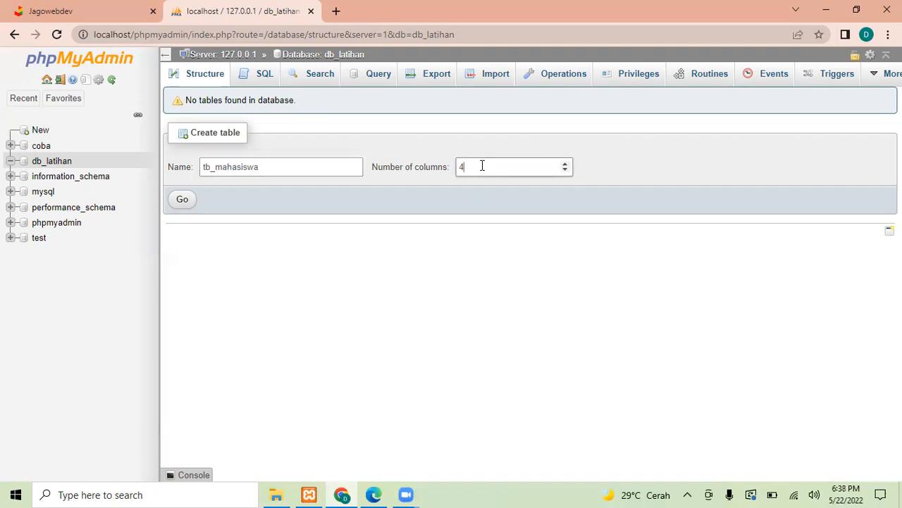
{"action": "key", "text": "BackSpace"}
{"action": "type", "text": "3"}
{"action": "left_click", "coordinate": [184, 201]}
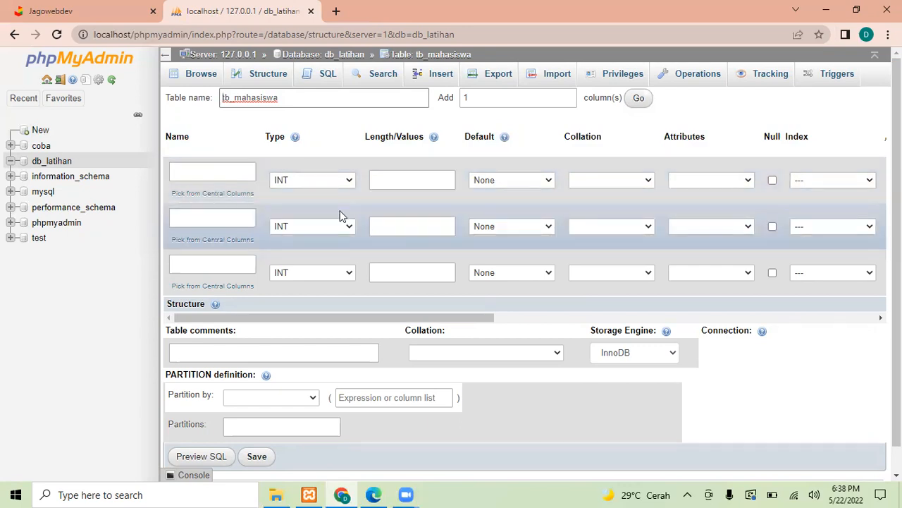
Step: Name the first column NIM with length 10
{"action": "left_click", "coordinate": [196, 171]}
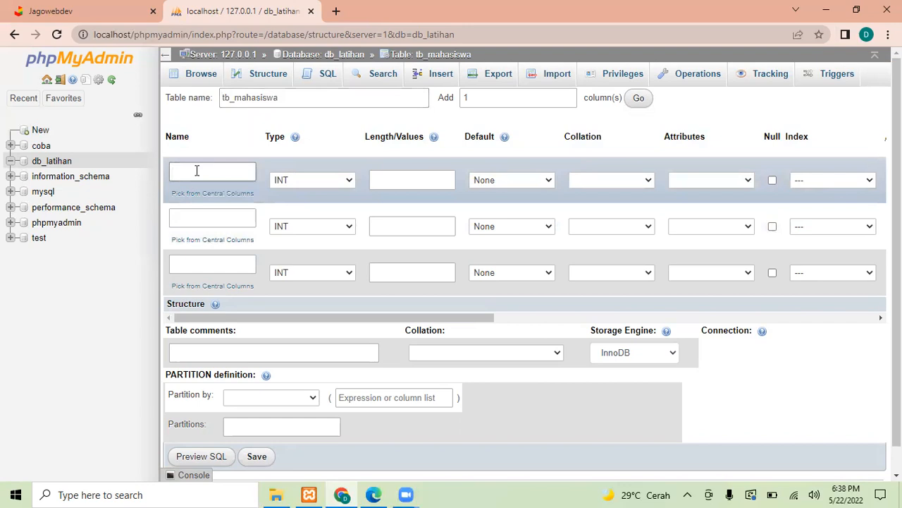
{"action": "type", "text": "NIM"}
{"action": "left_click_drag", "start_coordinate": [483, 317], "coordinate": [548, 315]}
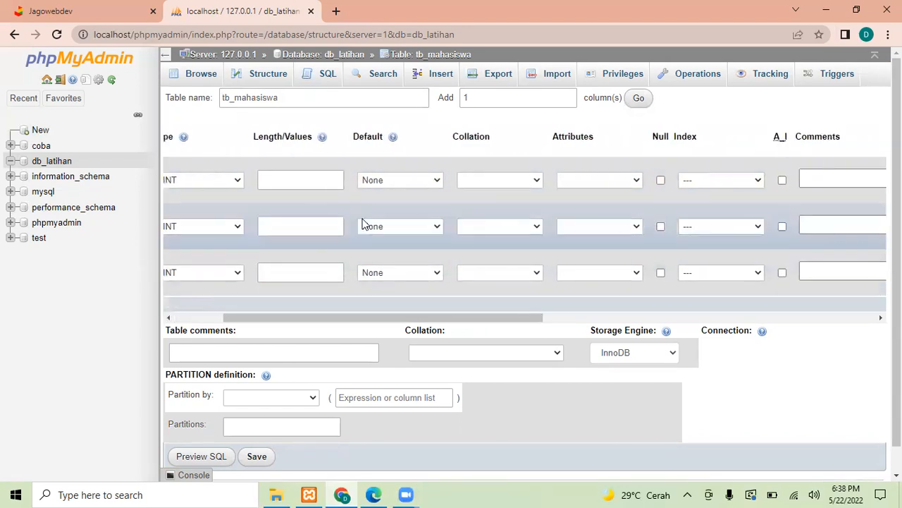
{"action": "left_click", "coordinate": [322, 180]}
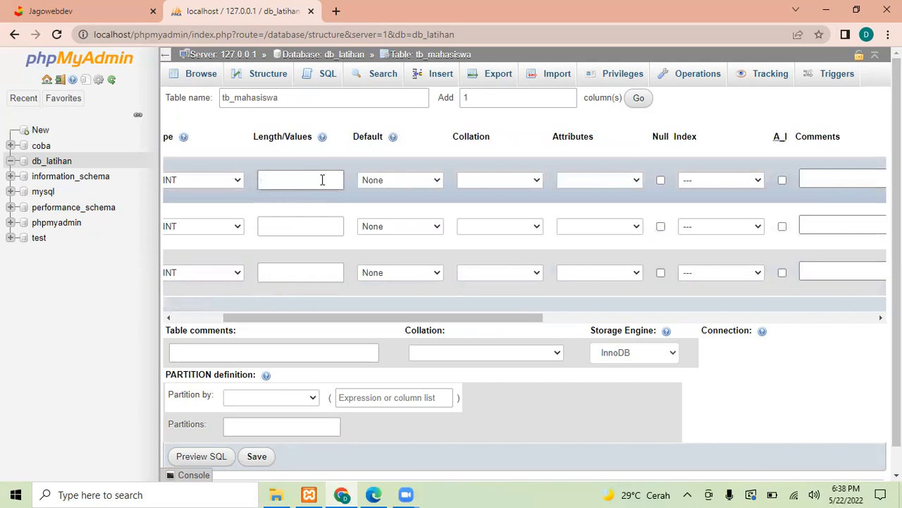
{"action": "type", "text": "10"}
{"action": "left_click_drag", "start_coordinate": [538, 316], "coordinate": [594, 316]}
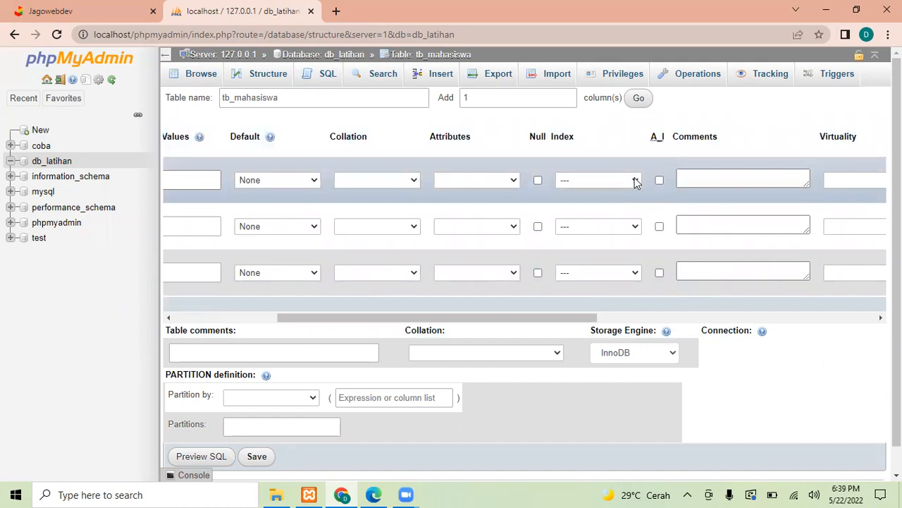
Step: Give NIM a PRIMARY index, leaving auto increment off
{"action": "left_click", "coordinate": [635, 180]}
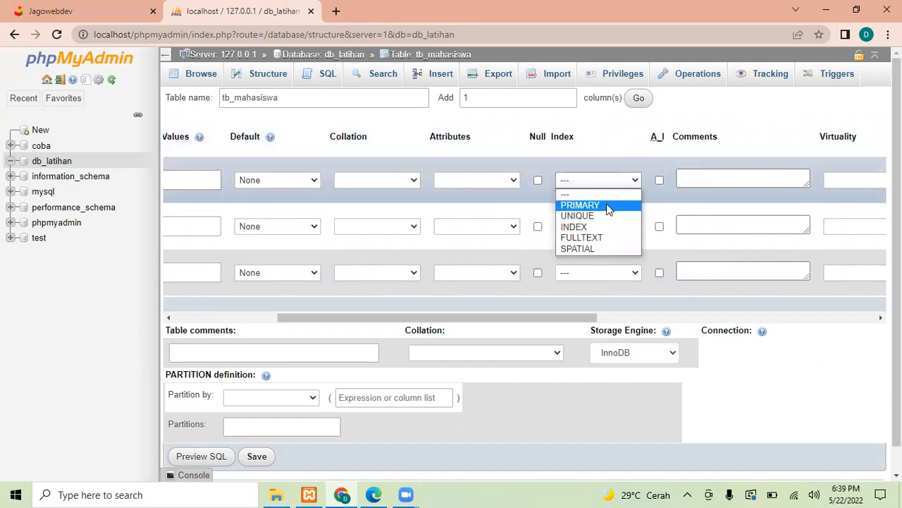
{"action": "left_click", "coordinate": [606, 206]}
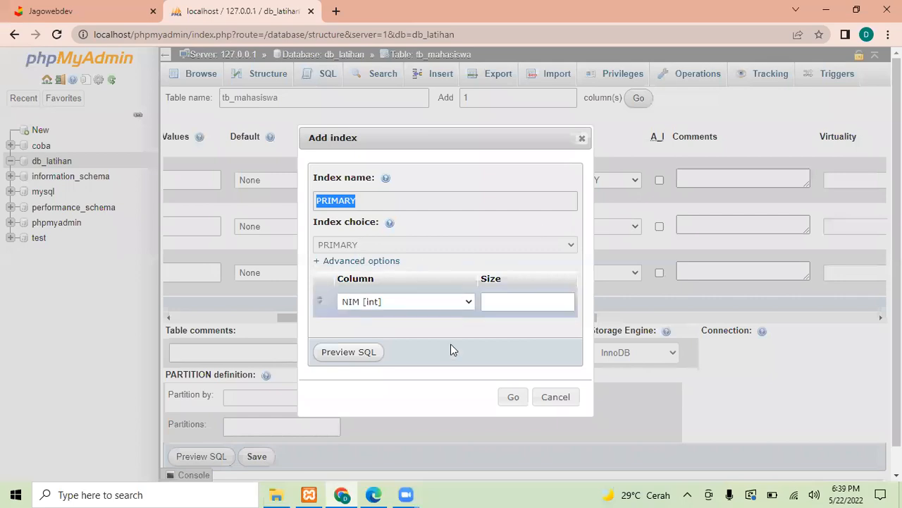
{"action": "left_click", "coordinate": [511, 396]}
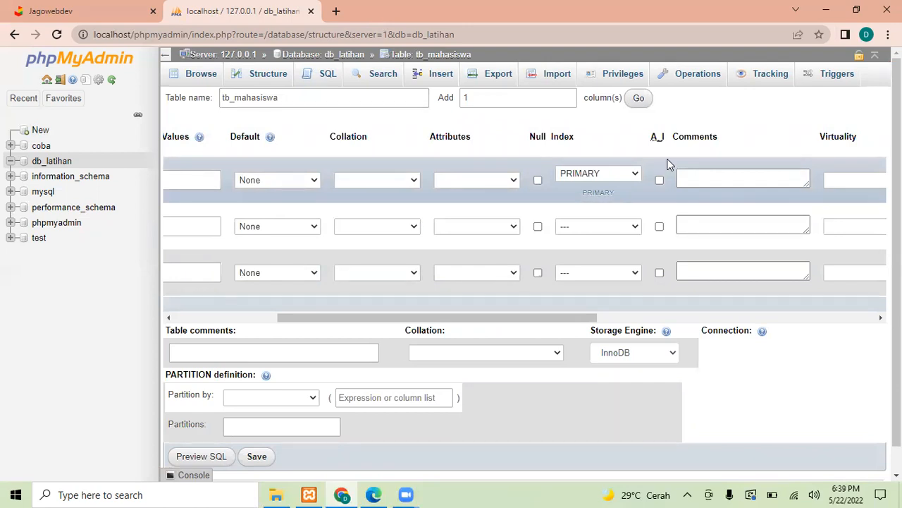
{"action": "left_click", "coordinate": [659, 180]}
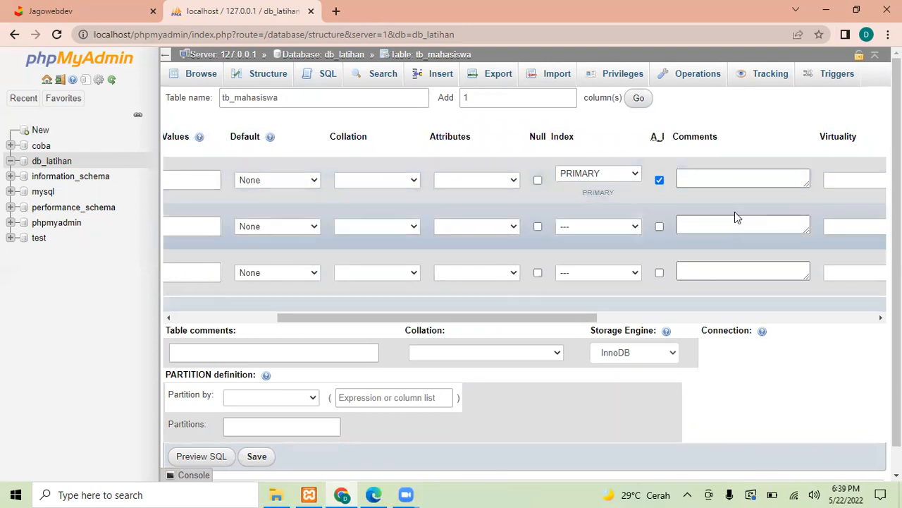
{"action": "left_click", "coordinate": [659, 180]}
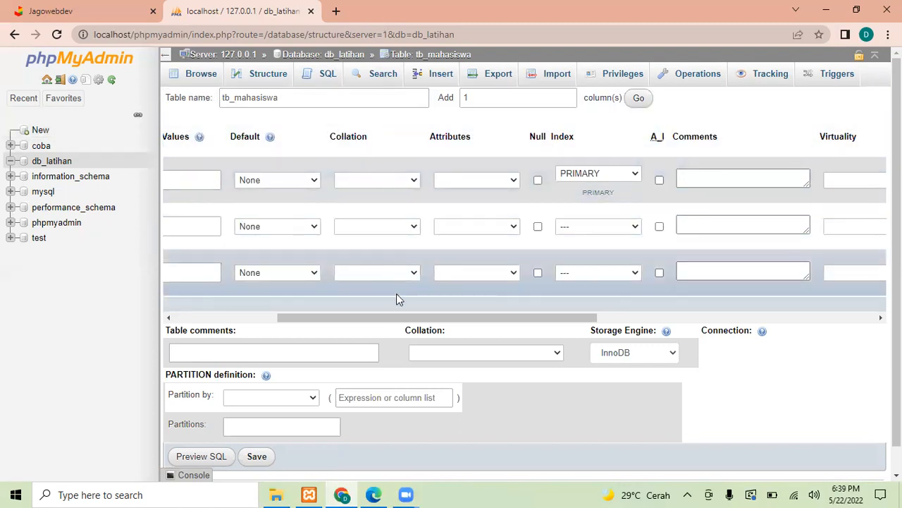
{"action": "left_click_drag", "start_coordinate": [422, 317], "coordinate": [268, 287]}
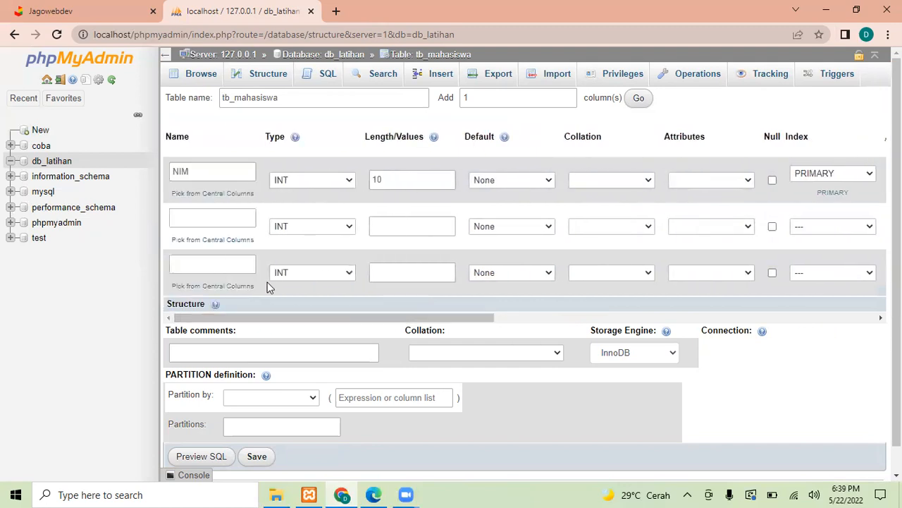
Step: Define the second column Nama as VARCHAR with length 25
{"action": "left_click", "coordinate": [210, 216]}
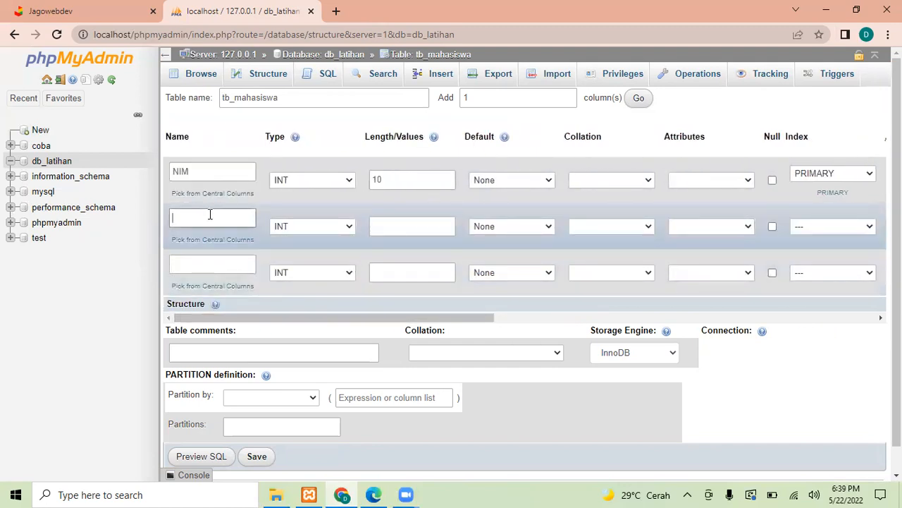
{"action": "type", "text": "Nama"}
{"action": "left_click", "coordinate": [339, 230]}
{"action": "left_click", "coordinate": [328, 251]}
{"action": "left_click", "coordinate": [379, 227]}
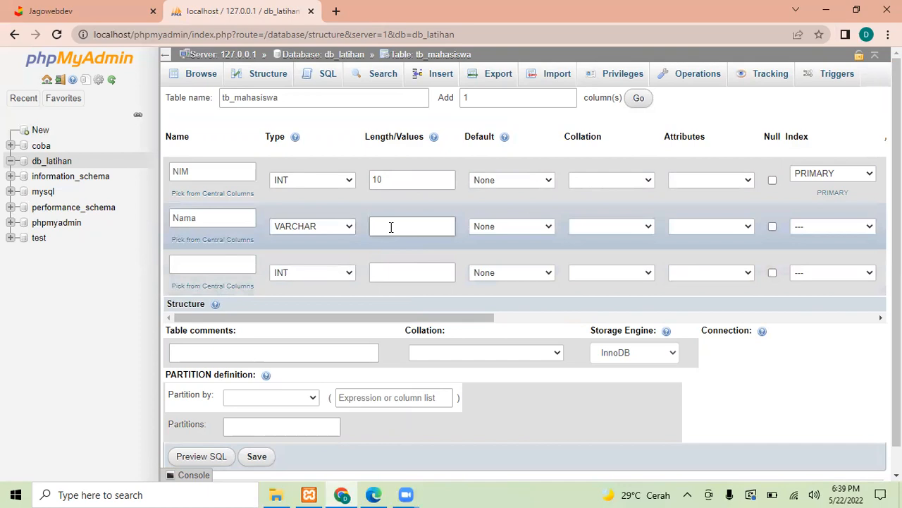
{"action": "type", "text": "25"}
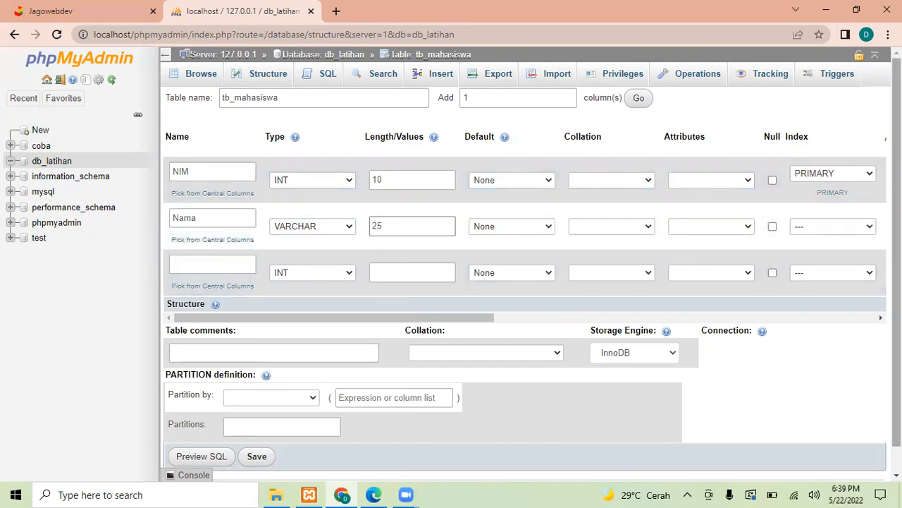
Step: Add the third column Prodi as VARCHAR length 25 and save the table
{"action": "left_click", "coordinate": [195, 267]}
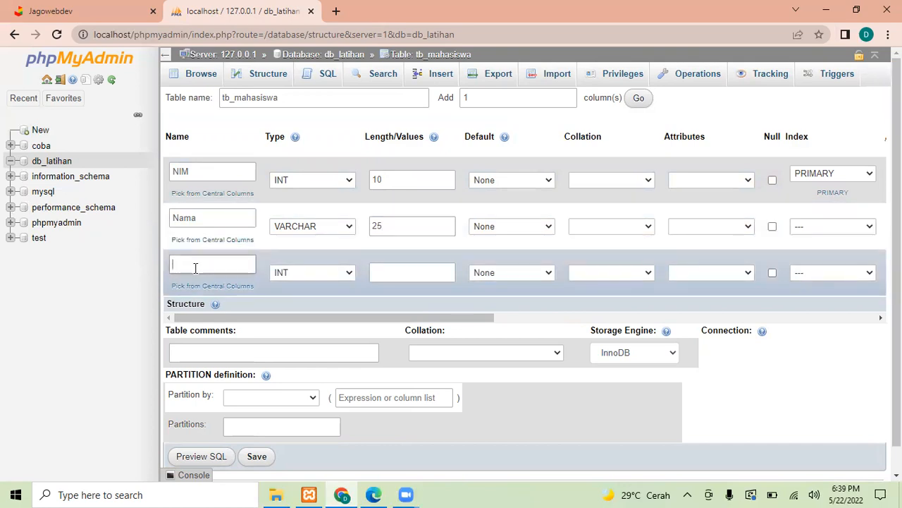
{"action": "type", "text": "Prod"}
{"action": "left_click", "coordinate": [304, 272]}
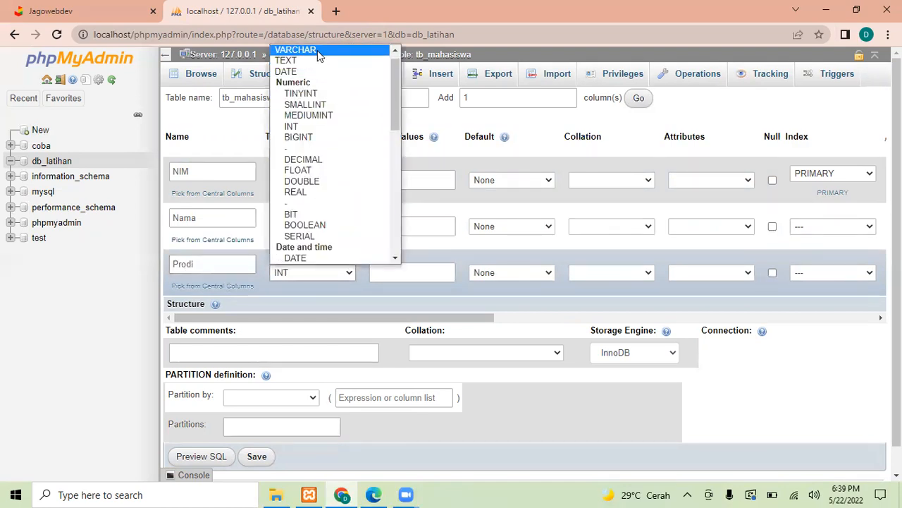
{"action": "left_click", "coordinate": [303, 52]}
{"action": "left_click", "coordinate": [392, 269]}
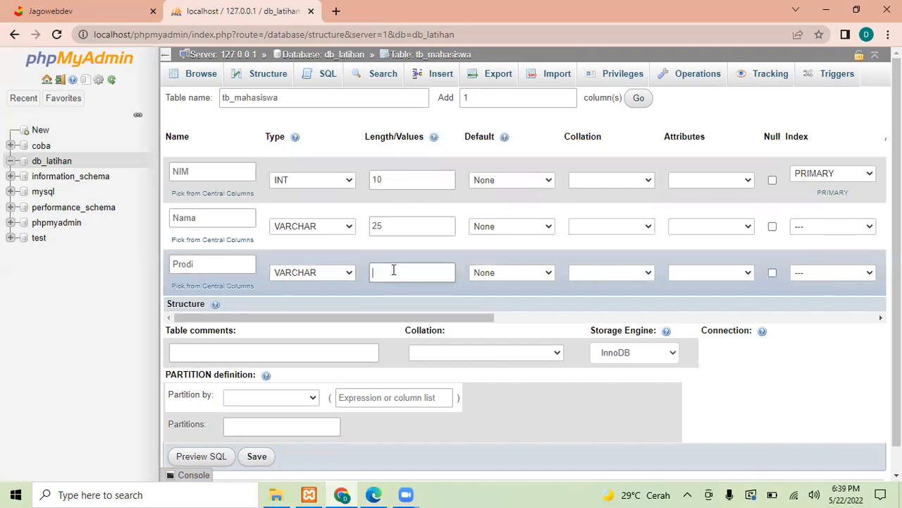
{"action": "type", "text": "25"}
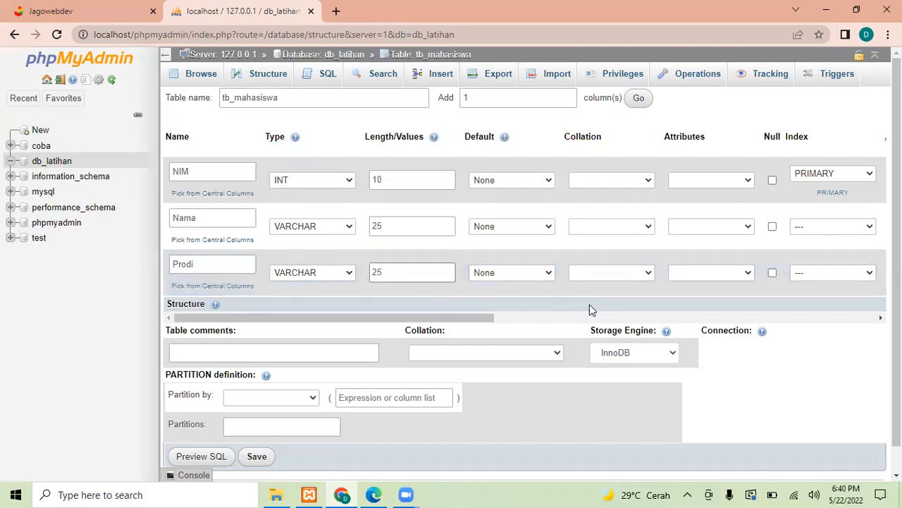
{"action": "scroll", "coordinate": [589, 304], "scroll_direction": "down", "scroll_amount": 1}
{"action": "left_click", "coordinate": [256, 429]}
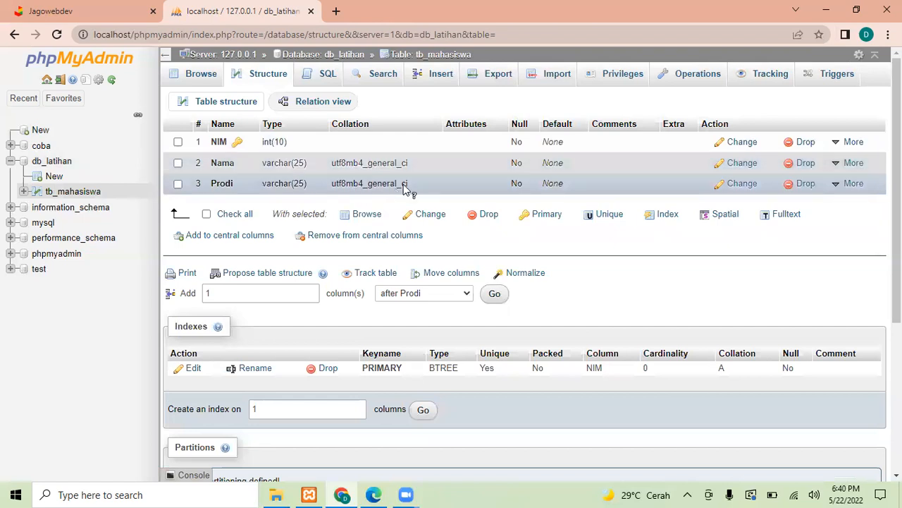
{"action": "mouse_move", "coordinate": [407, 169]}
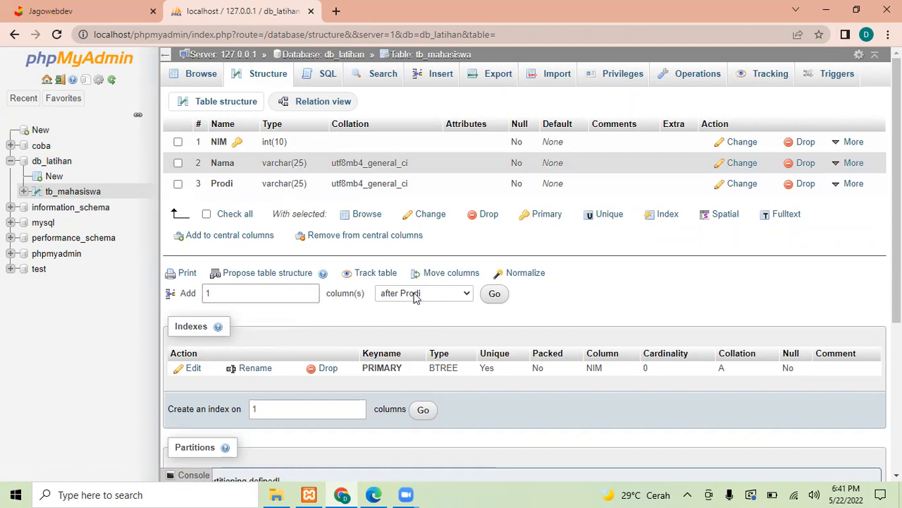
{"action": "left_click", "coordinate": [467, 295]}
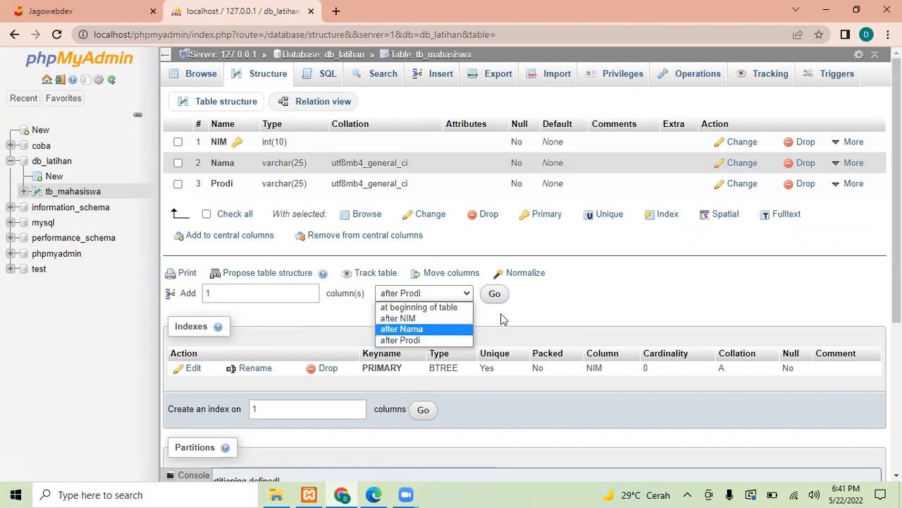
{"action": "left_click", "coordinate": [503, 318]}
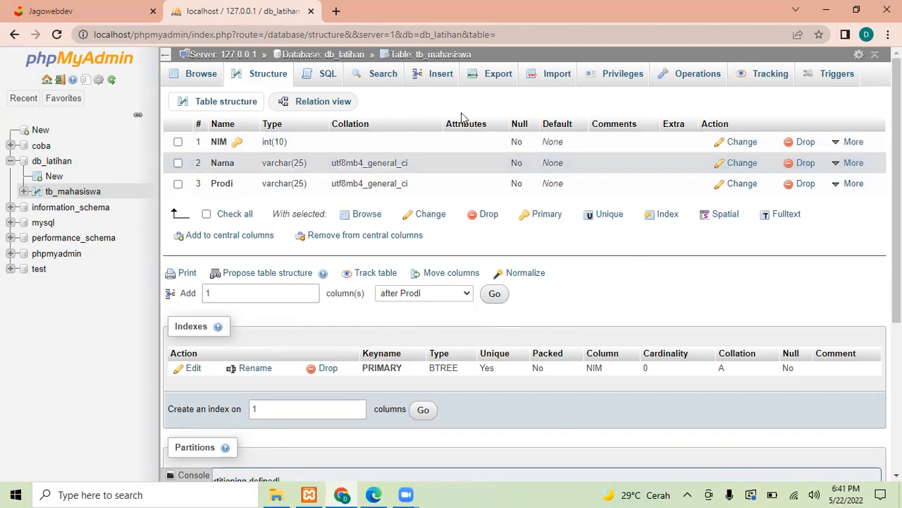
Step: On the tb_mahasiswa Insert form, enter the first student's NIM, name and Prodi TKK
{"action": "left_click", "coordinate": [439, 79]}
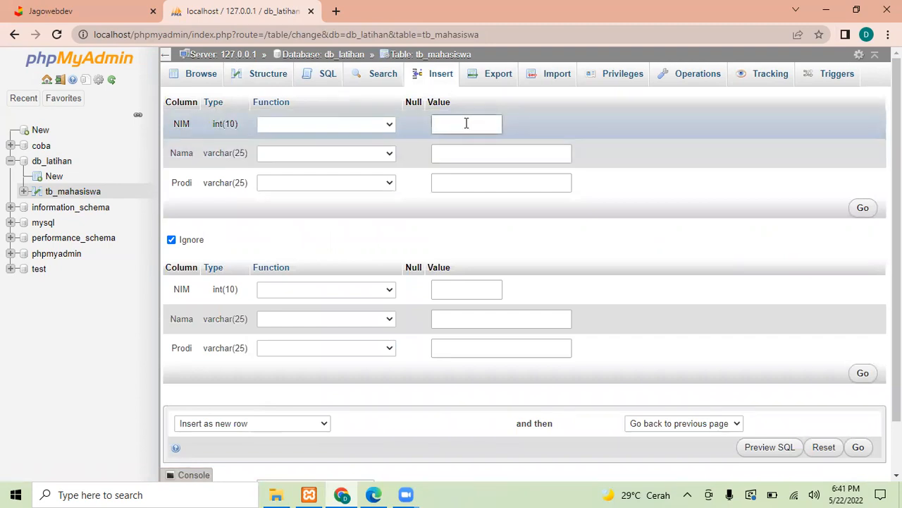
{"action": "left_click", "coordinate": [390, 124]}
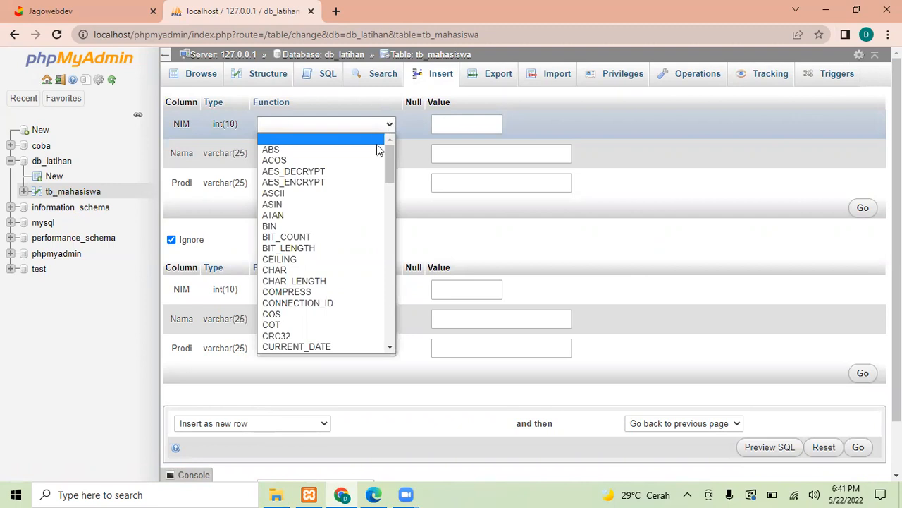
{"action": "scroll", "coordinate": [378, 149], "scroll_direction": "down", "scroll_amount": 7}
{"action": "scroll", "coordinate": [378, 157], "scroll_direction": "up", "scroll_amount": 7}
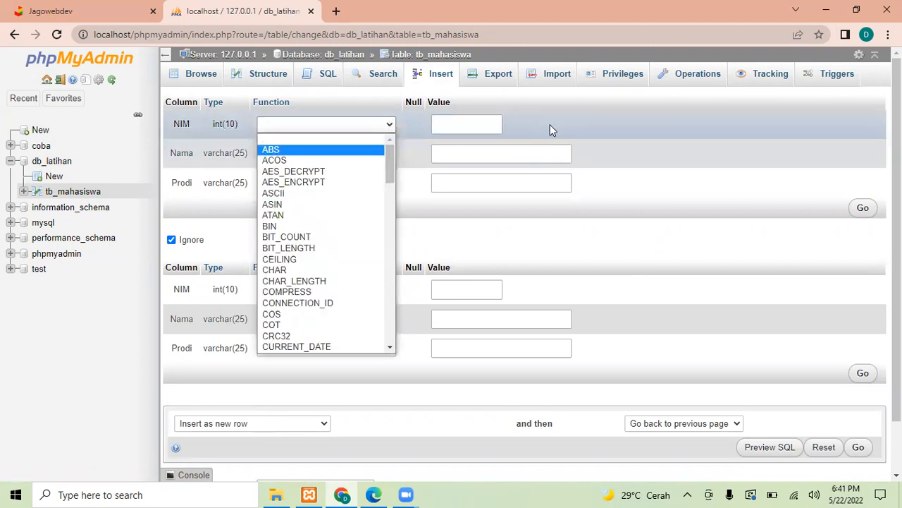
{"action": "left_click", "coordinate": [490, 124]}
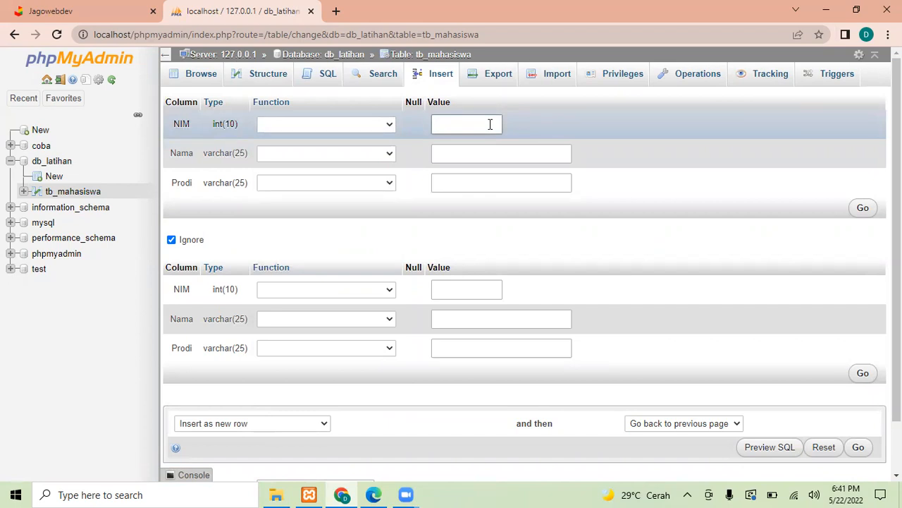
{"action": "type", "text": "202000301"}
{"action": "left_click", "coordinate": [452, 156]}
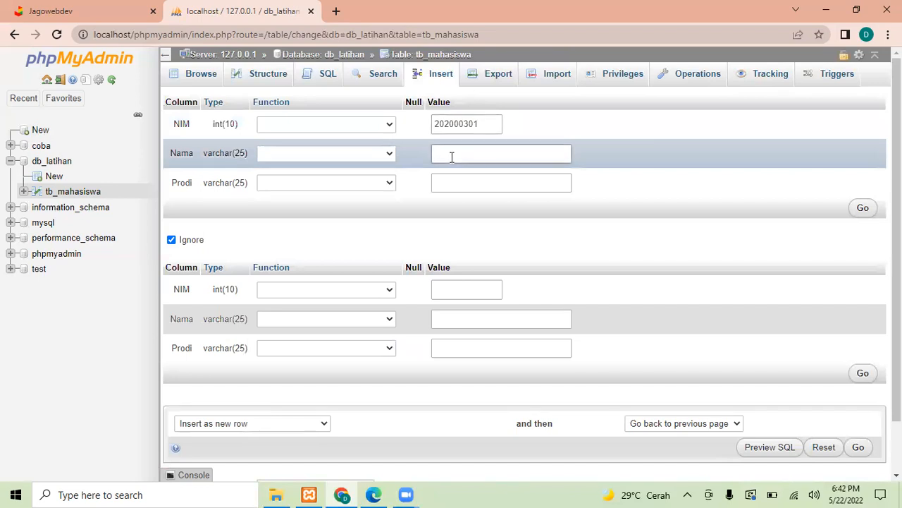
{"action": "type", "text": "Tika"}
{"action": "left_click", "coordinate": [459, 185]}
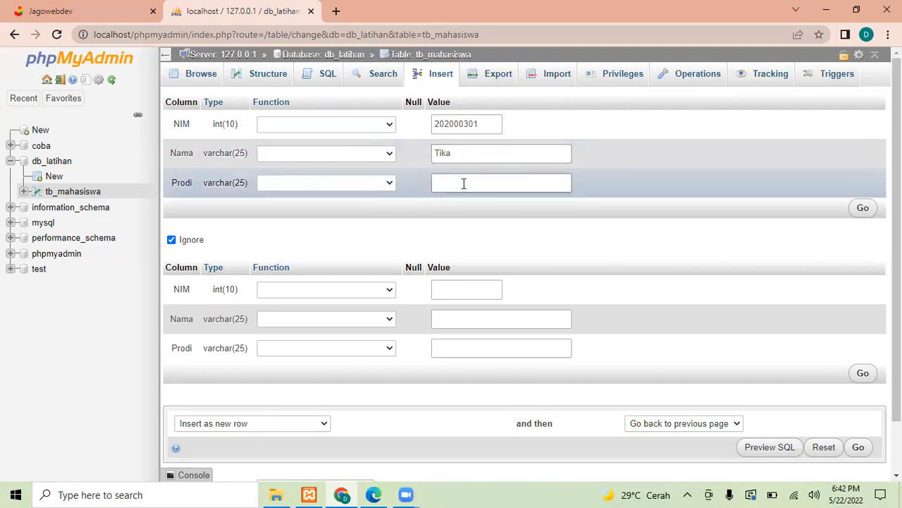
{"action": "type", "text": "TKK"}
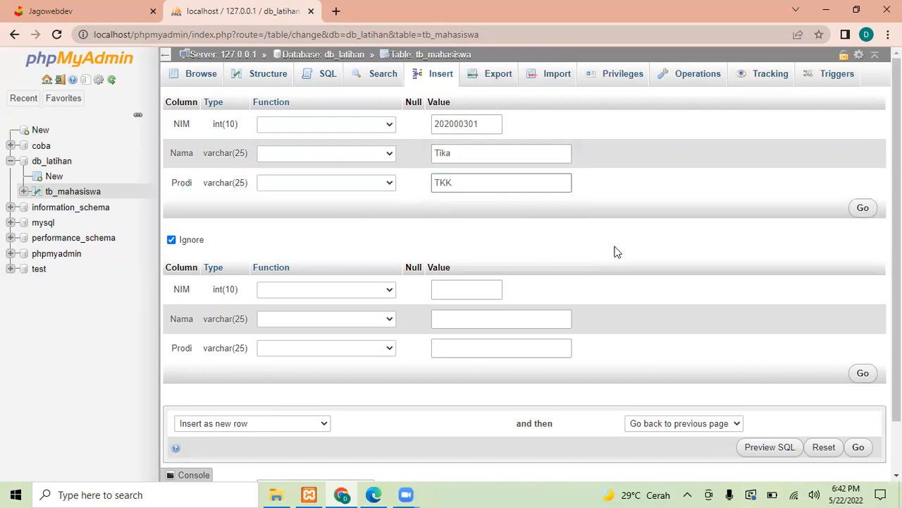
Step: Save the first student row and check Structure and Browse, now showing one row
{"action": "left_click", "coordinate": [869, 215]}
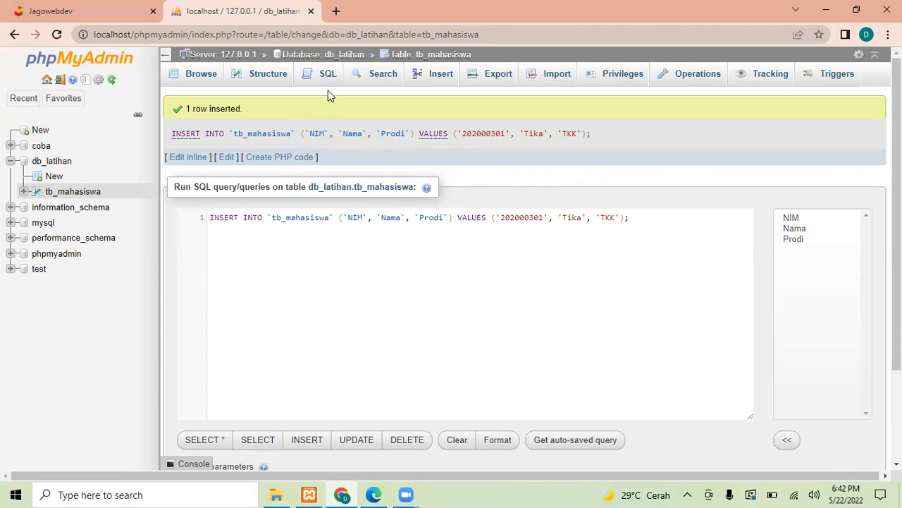
{"action": "left_click", "coordinate": [268, 76]}
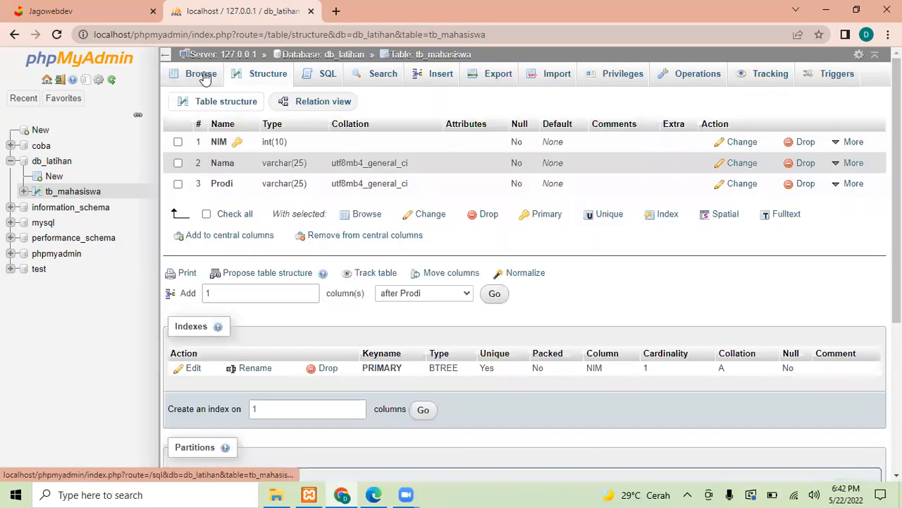
{"action": "left_click", "coordinate": [203, 75]}
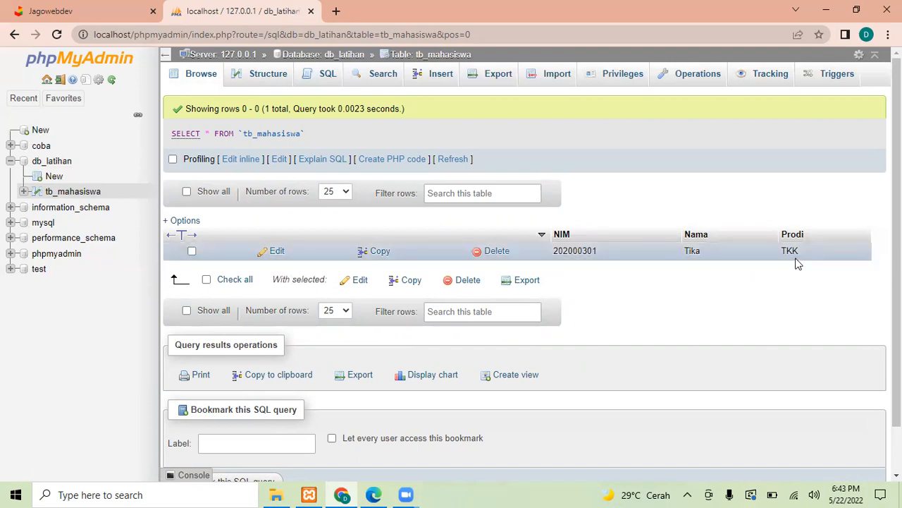
{"action": "left_click", "coordinate": [437, 80]}
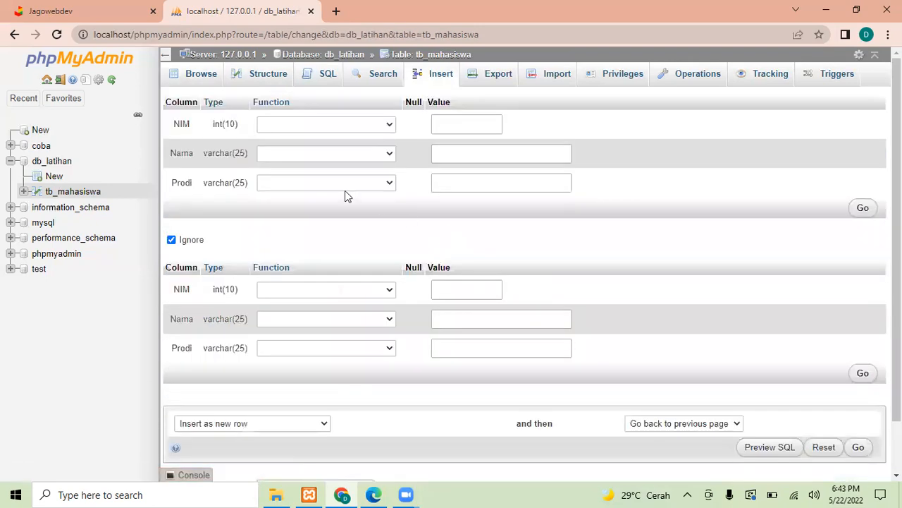
Step: Enter the second student's NIM, name and Prodi TKK, then save the row
{"action": "left_click", "coordinate": [454, 123]}
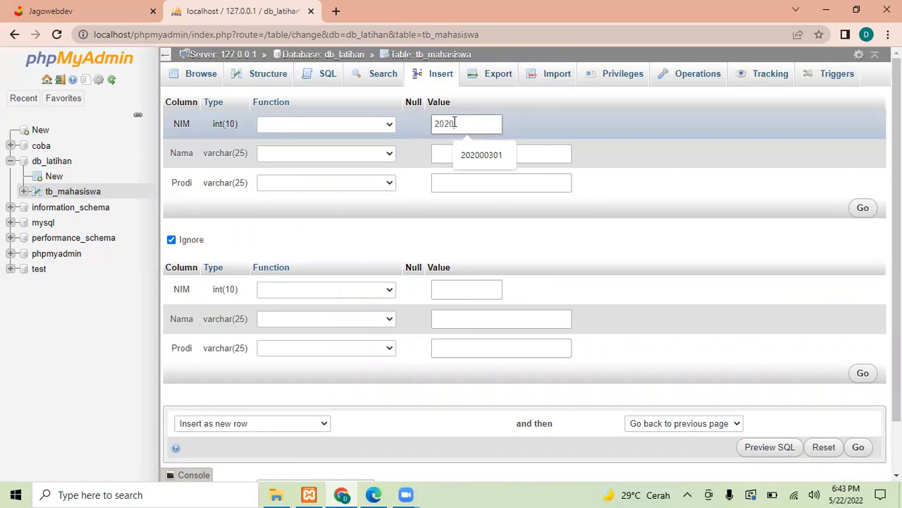
{"action": "type", "text": "202000303"}
{"action": "left_click", "coordinate": [456, 155]}
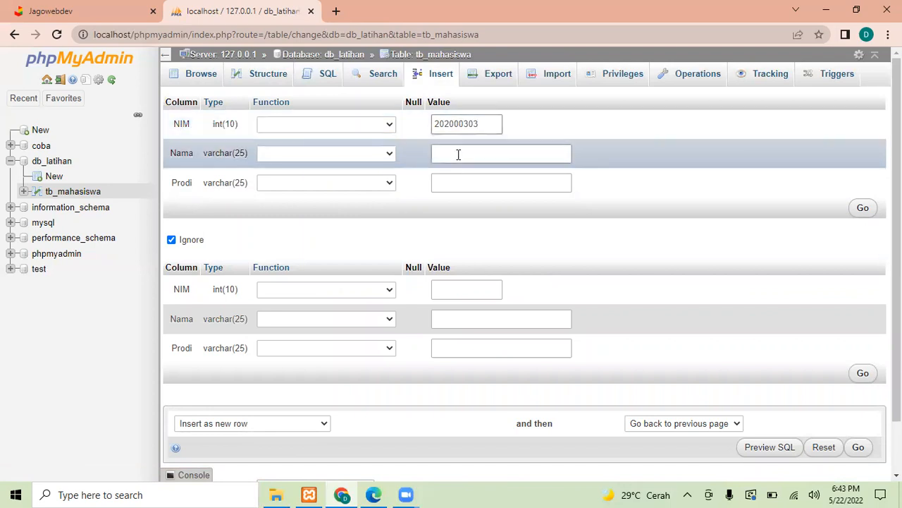
{"action": "type", "text": "Dio"}
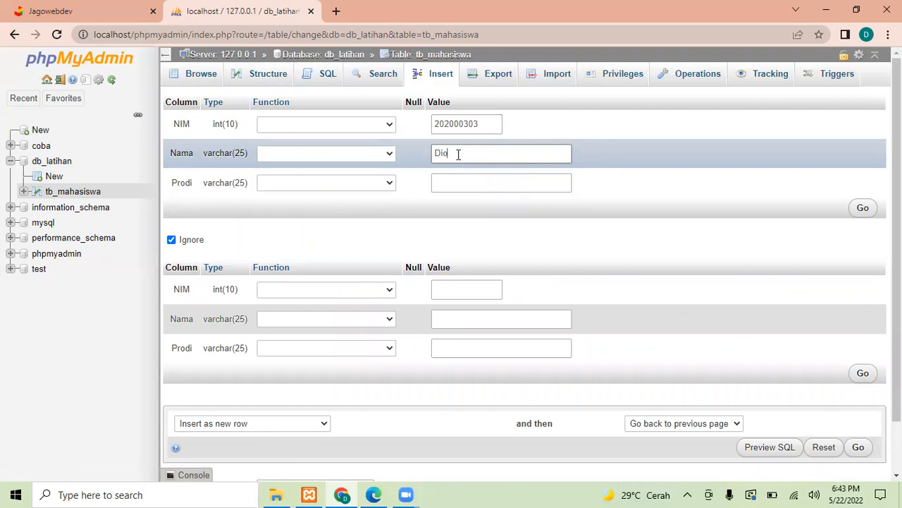
{"action": "left_click", "coordinate": [460, 185]}
{"action": "type", "text": "TKK"}
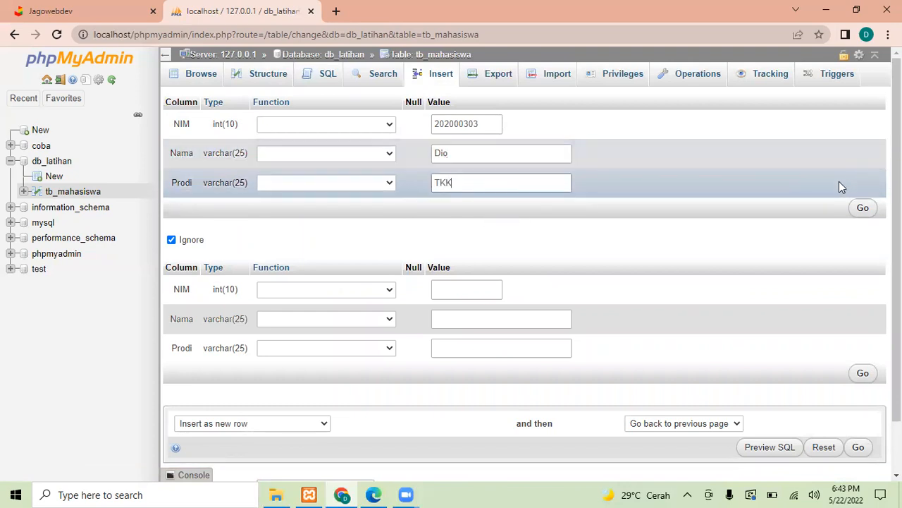
{"action": "left_click", "coordinate": [863, 211]}
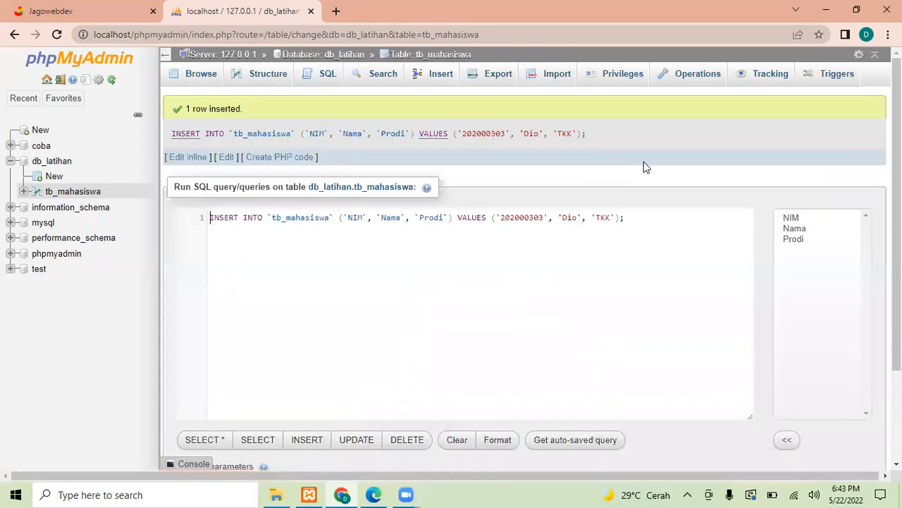
Step: Insert a third student with NIM, name and autofilled Prodi TKK, then browse three rows
{"action": "left_click", "coordinate": [438, 76]}
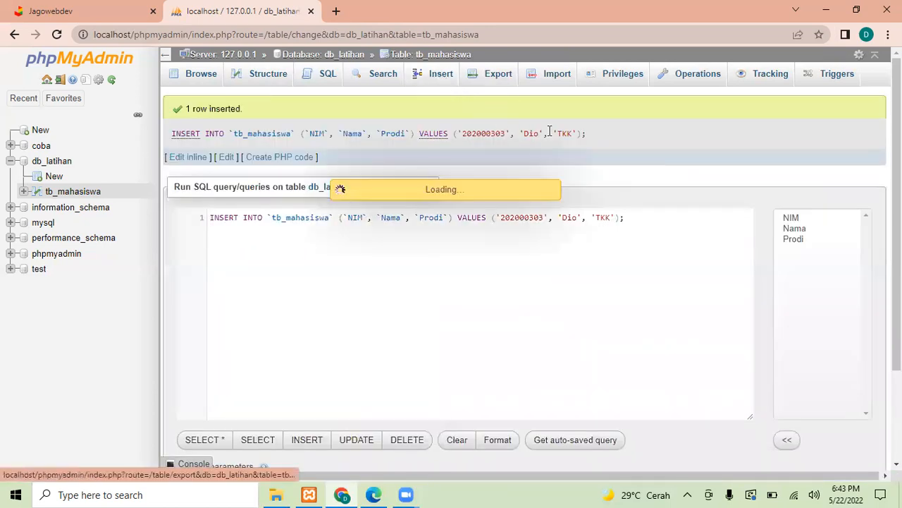
{"action": "left_click", "coordinate": [467, 124]}
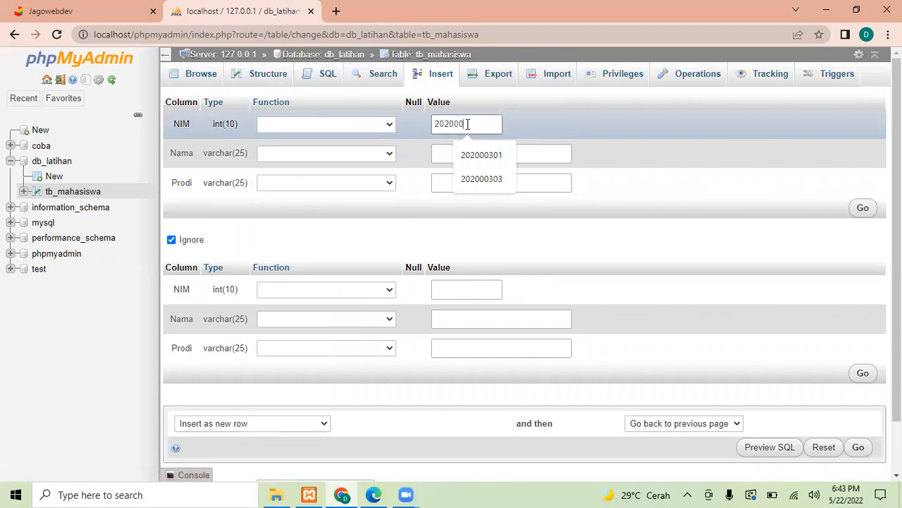
{"action": "type", "text": "202000304"}
{"action": "left_click", "coordinate": [473, 153]}
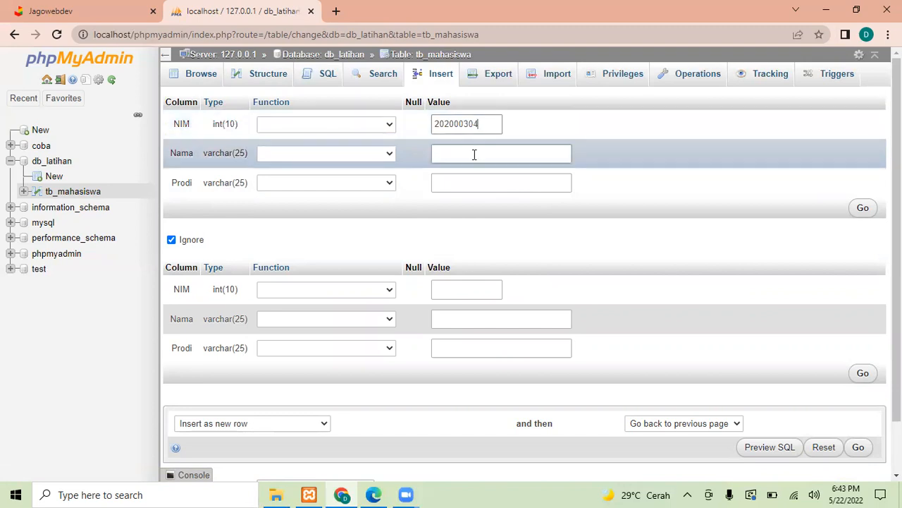
{"action": "type", "text": "Anggi"}
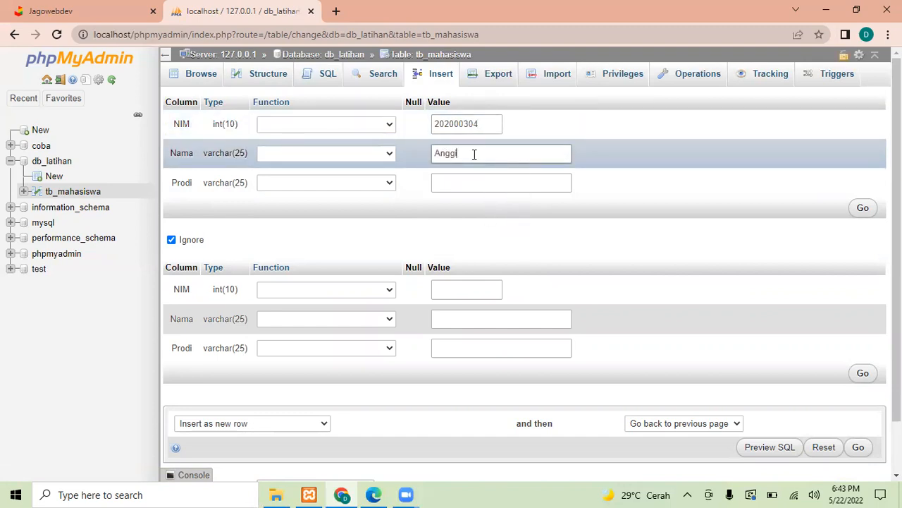
{"action": "left_click", "coordinate": [477, 182]}
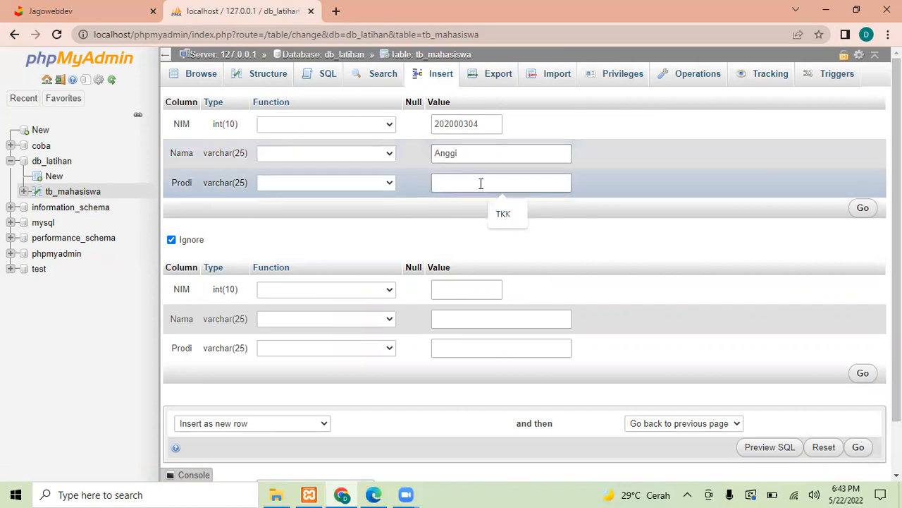
{"action": "left_click", "coordinate": [504, 215]}
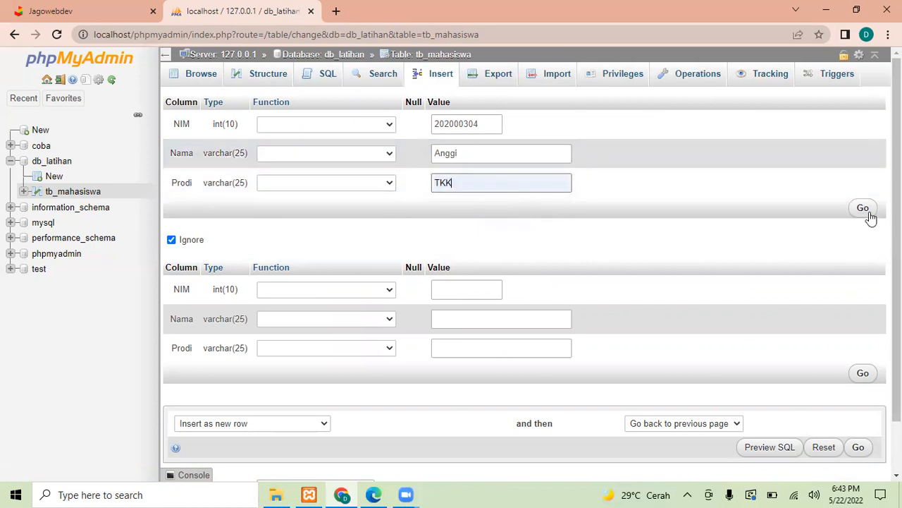
{"action": "left_click", "coordinate": [867, 211]}
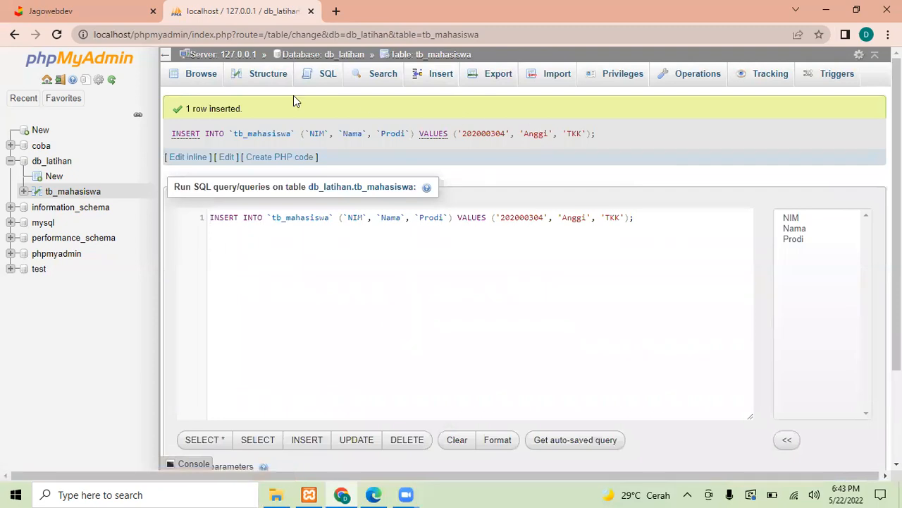
{"action": "left_click", "coordinate": [205, 75]}
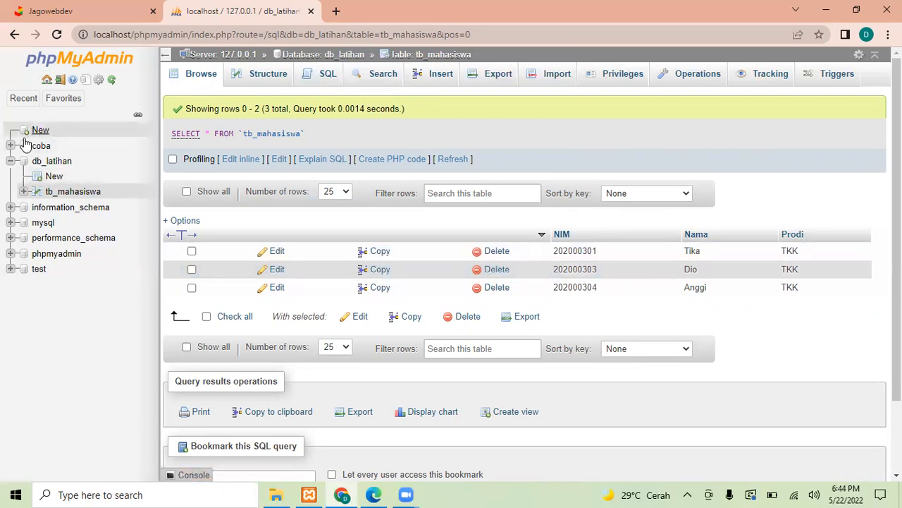
Step: Review tb_mahasiswa's columns, indexes and three rows, then bring up its Export page
{"action": "left_click", "coordinate": [24, 191]}
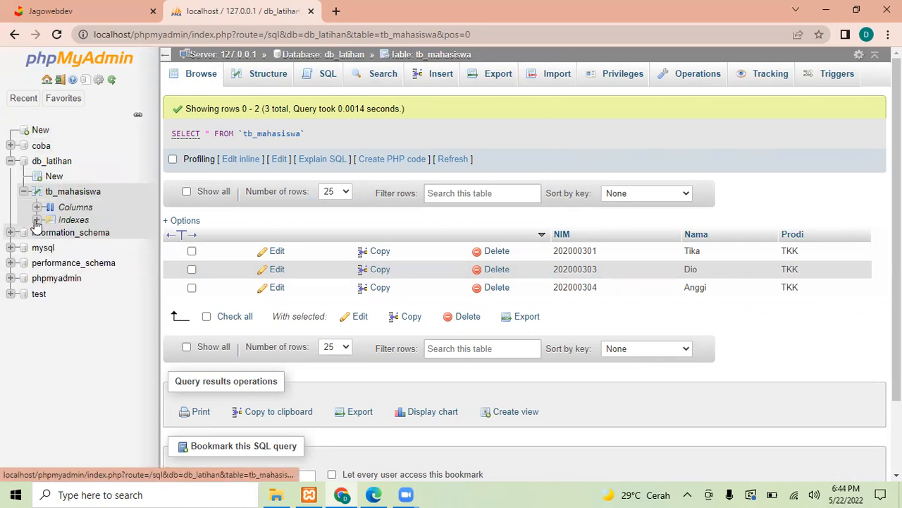
{"action": "left_click", "coordinate": [79, 207]}
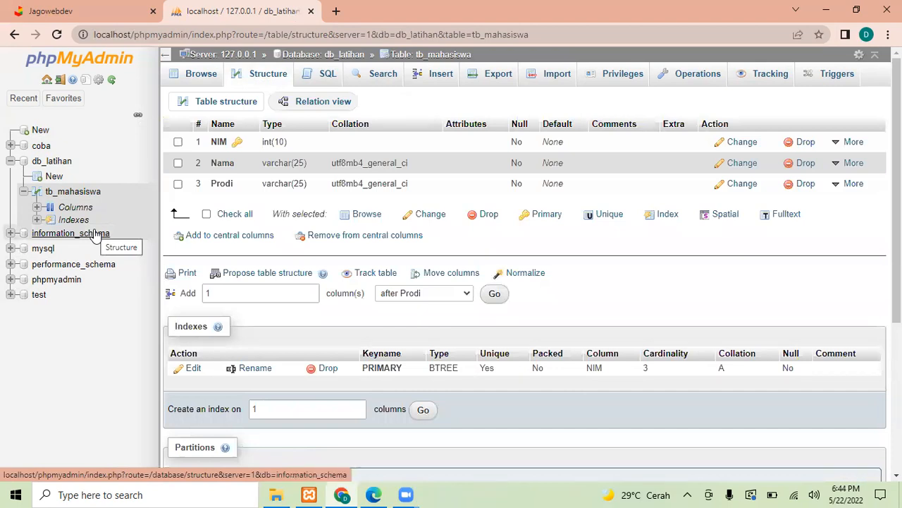
{"action": "left_click", "coordinate": [73, 219]}
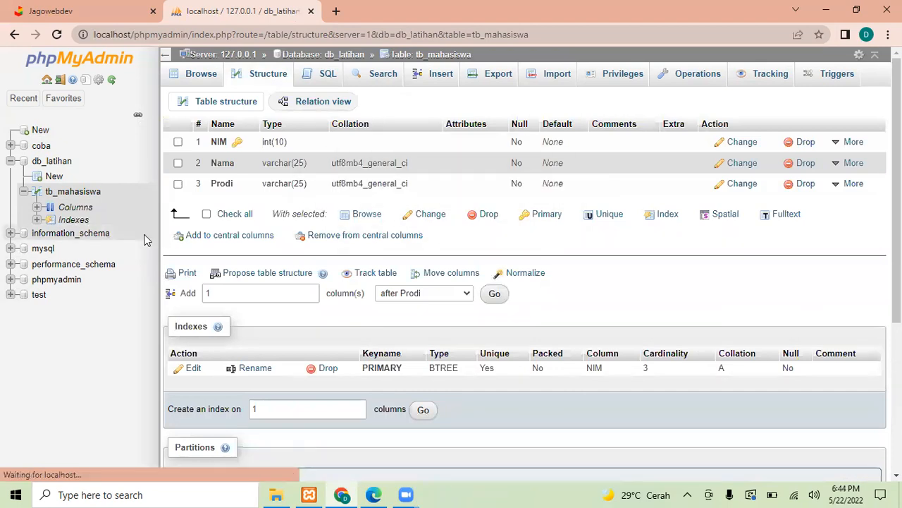
{"action": "left_click", "coordinate": [215, 76]}
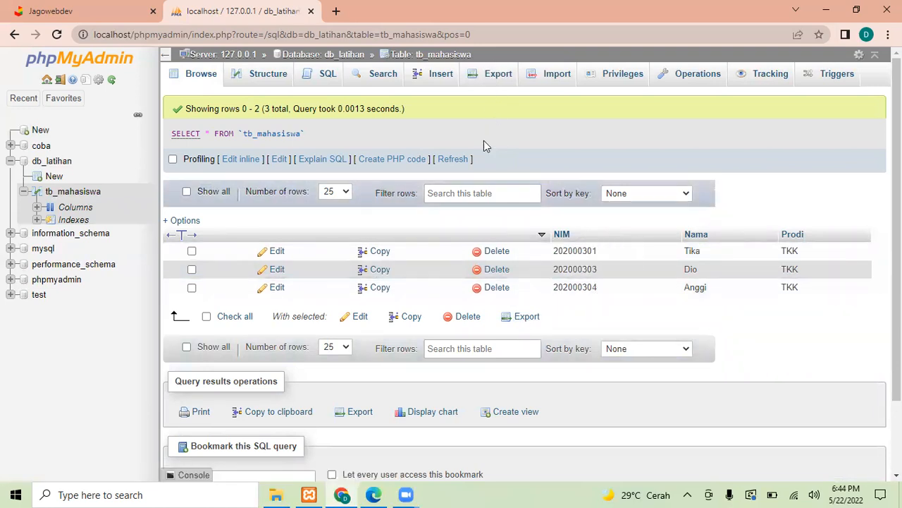
{"action": "left_click", "coordinate": [483, 79]}
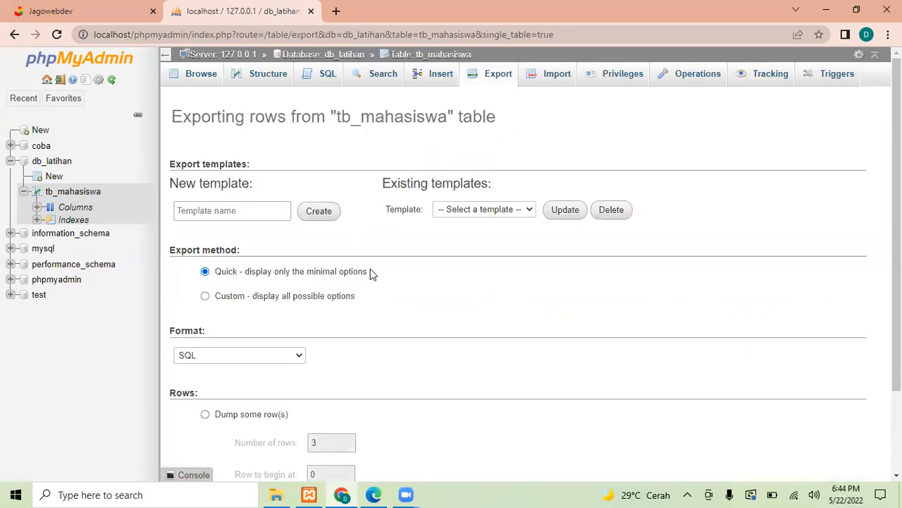
Step: Export tb_mahasiswa as 'CSV for MS Excel' and open the downloaded tb_mahasiswa.csv
{"action": "scroll", "coordinate": [345, 316], "scroll_direction": "down", "scroll_amount": 2}
{"action": "left_click", "coordinate": [299, 255]}
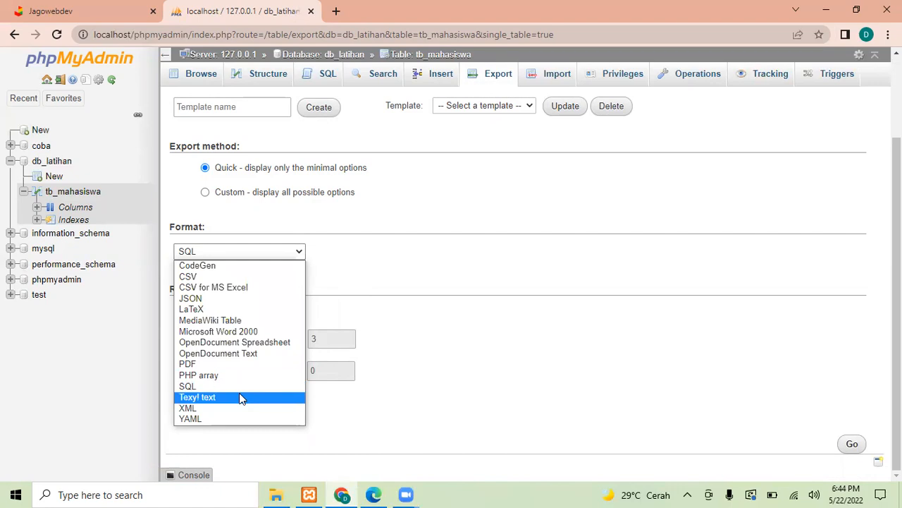
{"action": "left_click", "coordinate": [279, 288]}
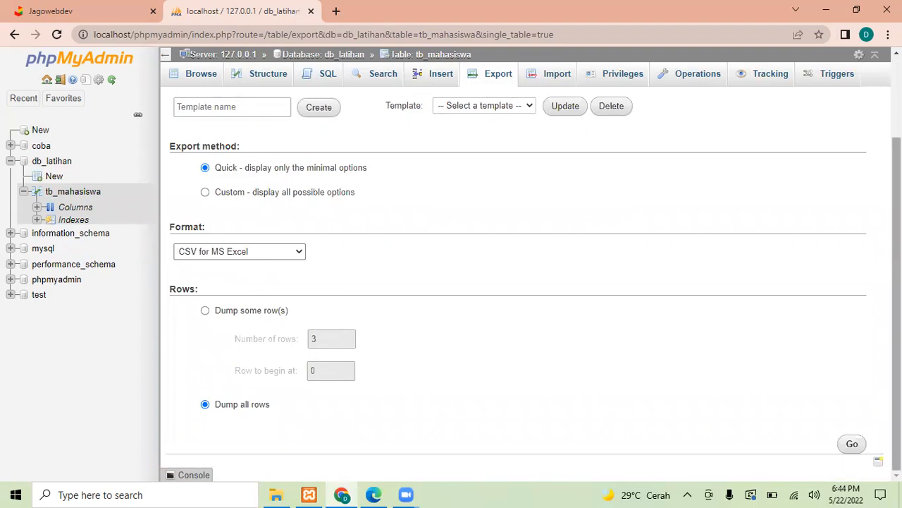
{"action": "left_click", "coordinate": [855, 444]}
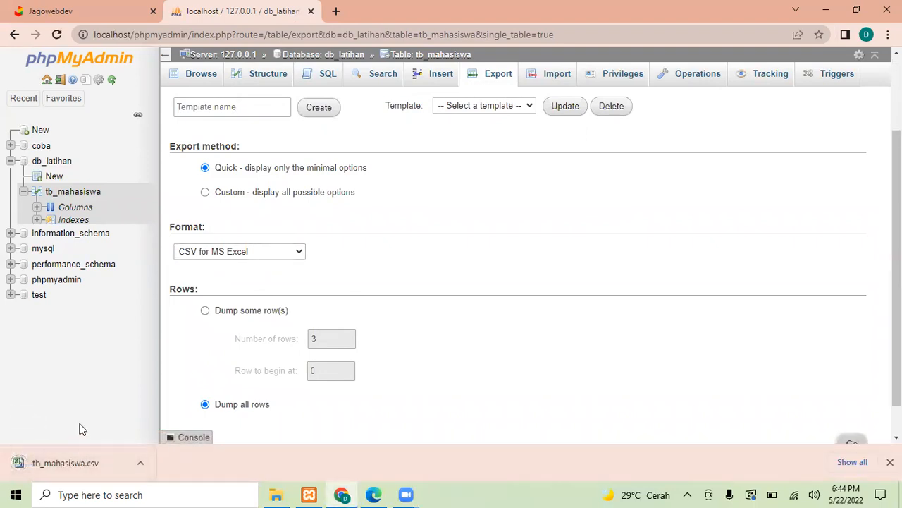
{"action": "left_click", "coordinate": [74, 464]}
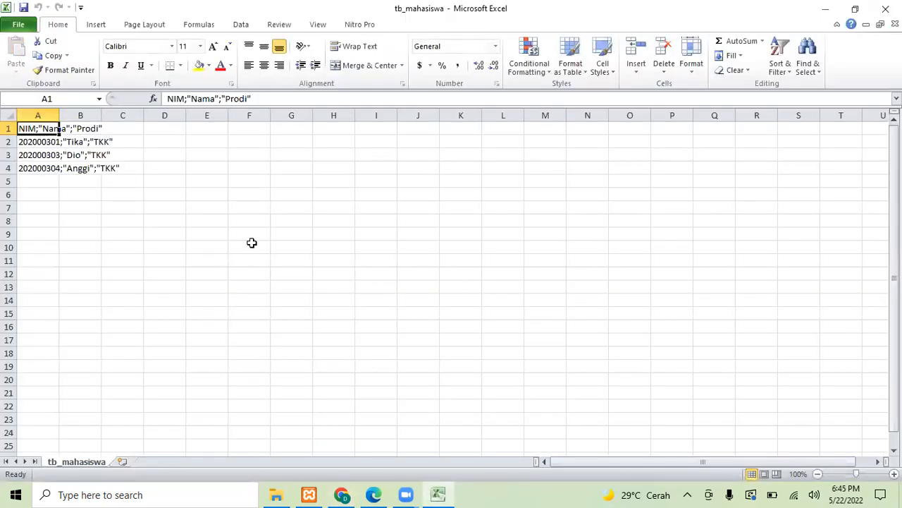
Step: Inspect cells A2 to C2 of tb_mahasiswa.csv, then close the Excel workbook
{"action": "left_click", "coordinate": [40, 144]}
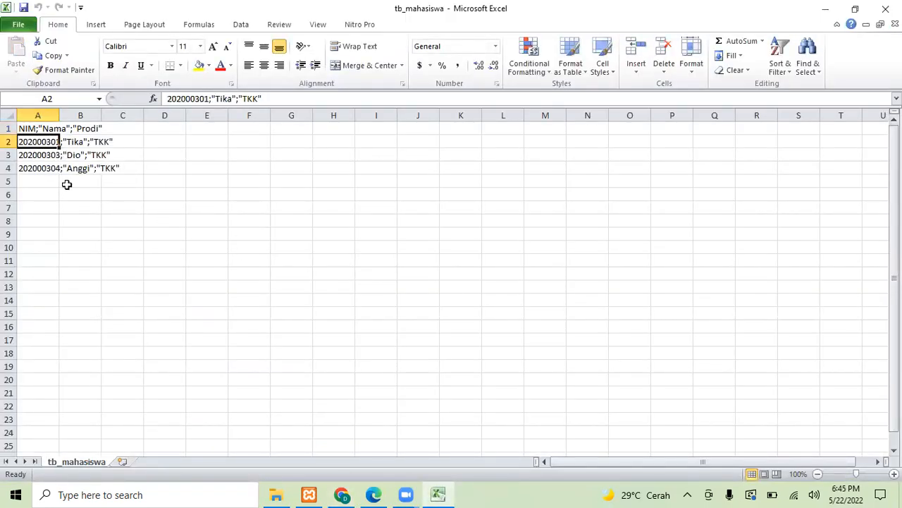
{"action": "left_click", "coordinate": [76, 141]}
{"action": "left_click", "coordinate": [113, 142]}
{"action": "left_click", "coordinate": [32, 142]}
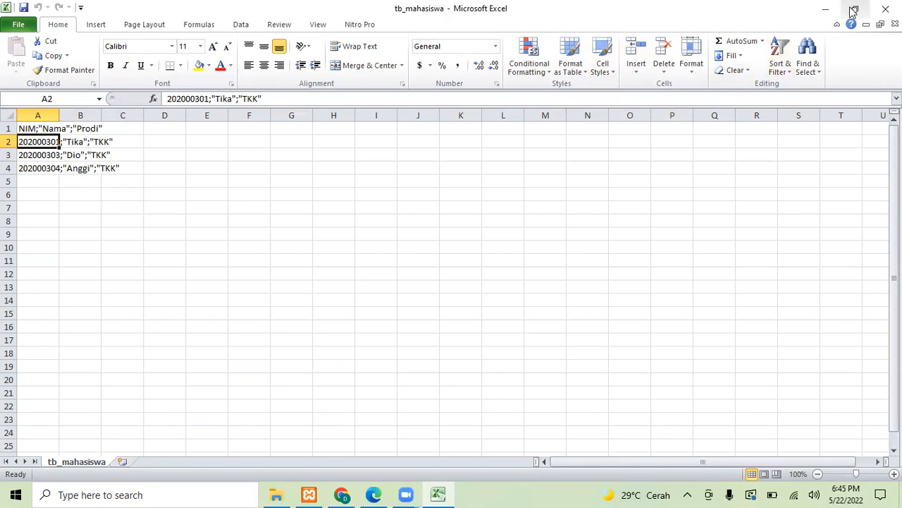
{"action": "left_click", "coordinate": [886, 9]}
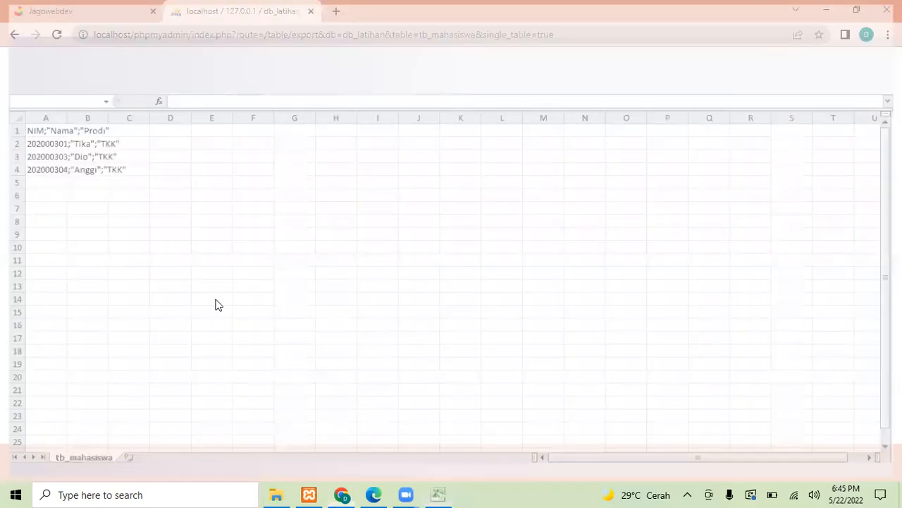
Step: Switch the export format to SQL and download tb_mahasiswa.sql
{"action": "left_click", "coordinate": [299, 252]}
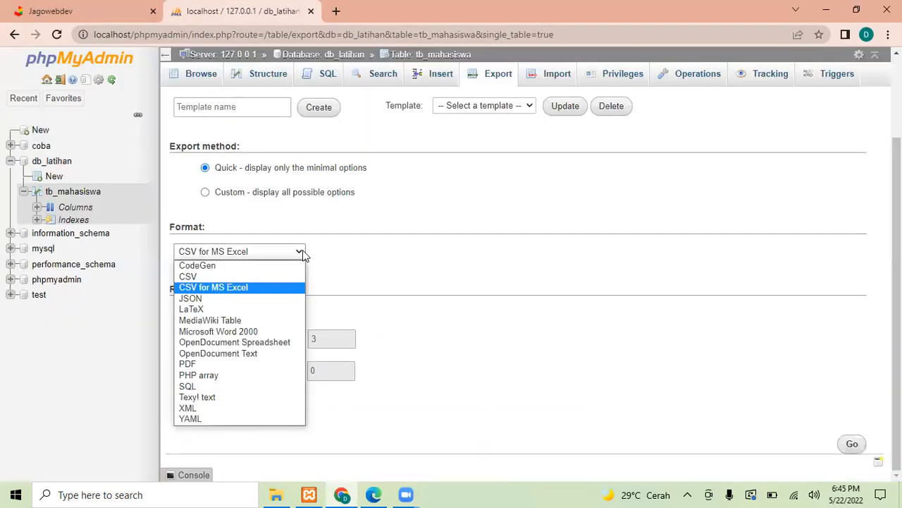
{"action": "left_click", "coordinate": [210, 387]}
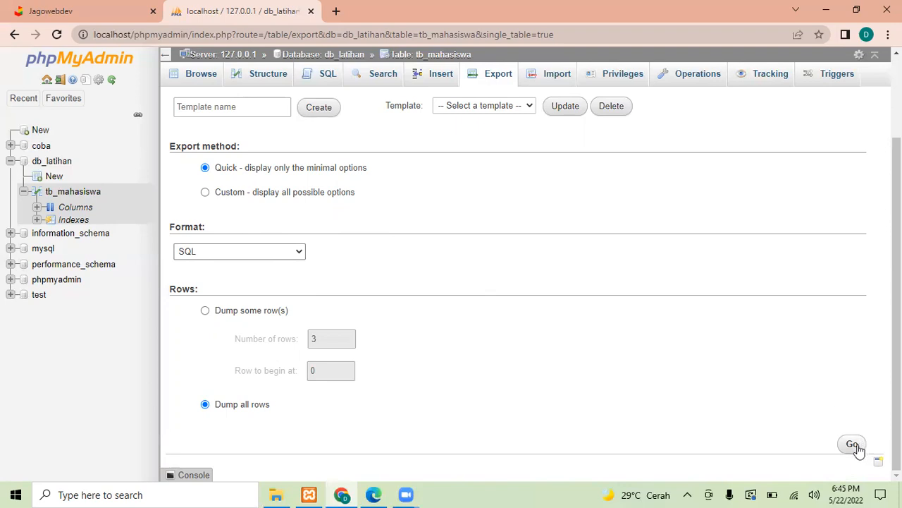
{"action": "left_click", "coordinate": [845, 443]}
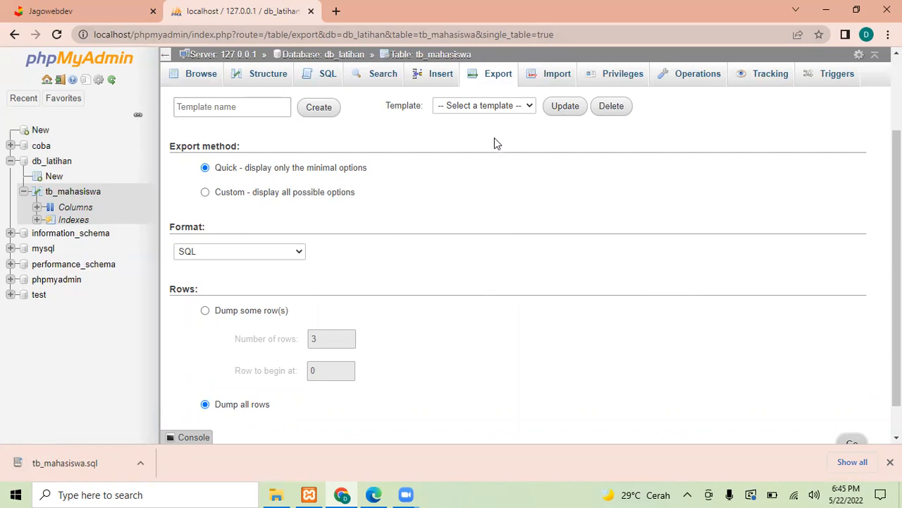
{"action": "left_click", "coordinate": [374, 494]}
{"action": "scroll", "coordinate": [486, 332], "scroll_direction": "down", "scroll_amount": 4}
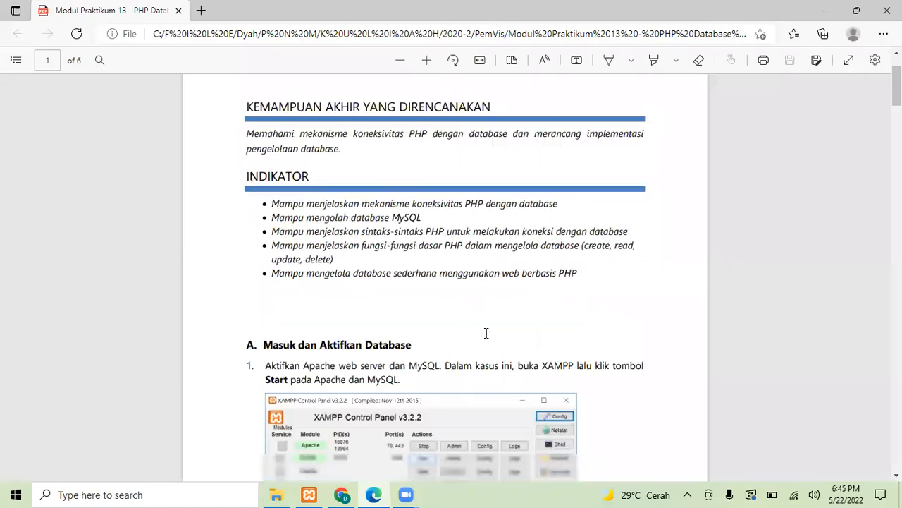
{"action": "scroll", "coordinate": [486, 333], "scroll_direction": "down", "scroll_amount": 15}
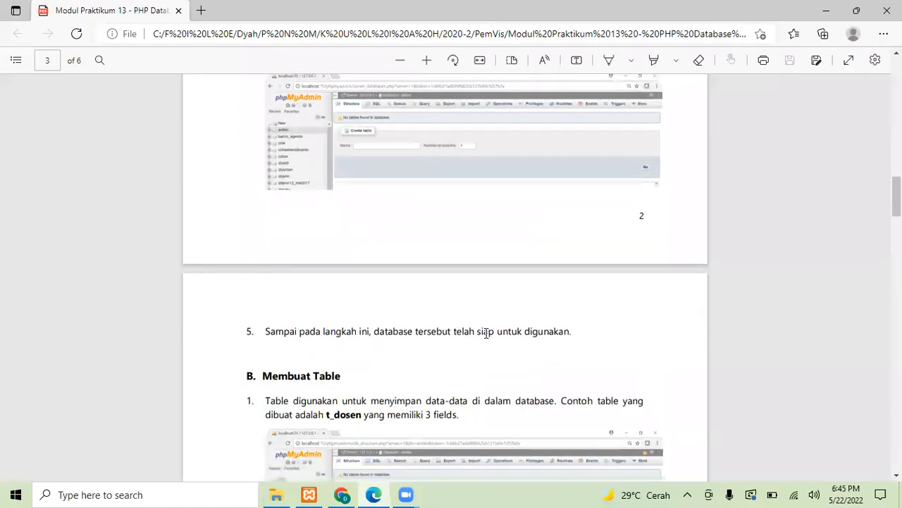
{"action": "scroll", "coordinate": [485, 333], "scroll_direction": "down", "scroll_amount": 4}
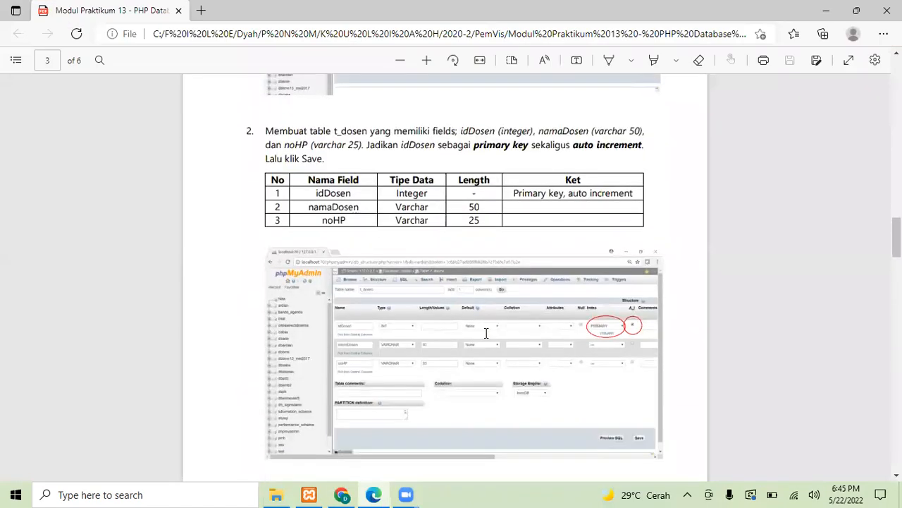
{"action": "scroll", "coordinate": [486, 333], "scroll_direction": "down", "scroll_amount": 12}
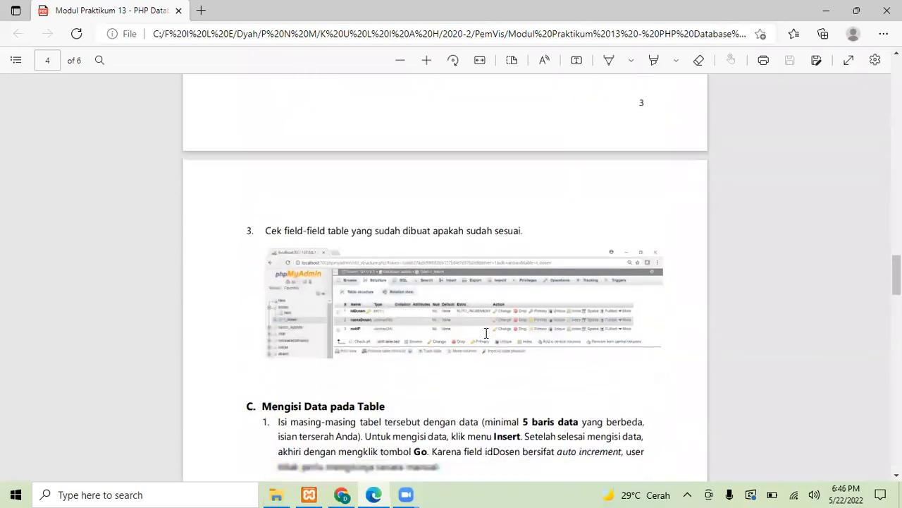
{"action": "scroll", "coordinate": [485, 333], "scroll_direction": "down", "scroll_amount": 9}
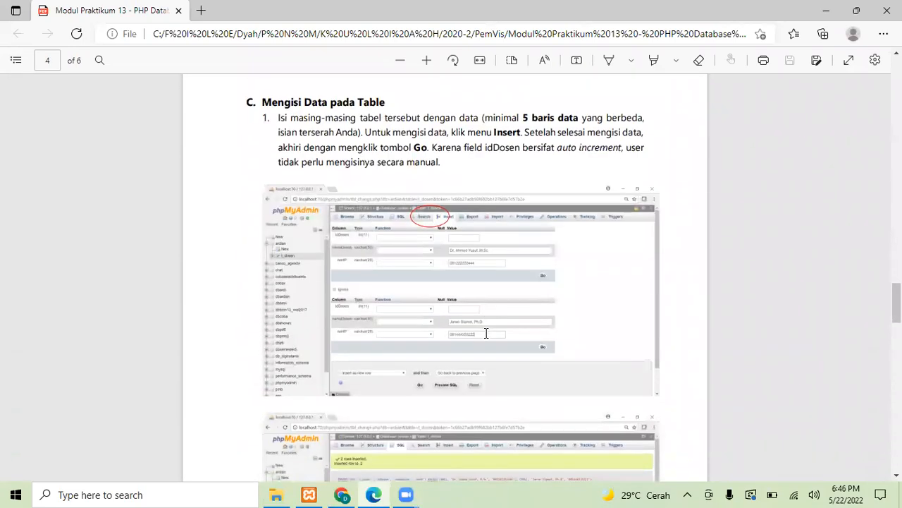
{"action": "scroll", "coordinate": [486, 332], "scroll_direction": "down", "scroll_amount": 18}
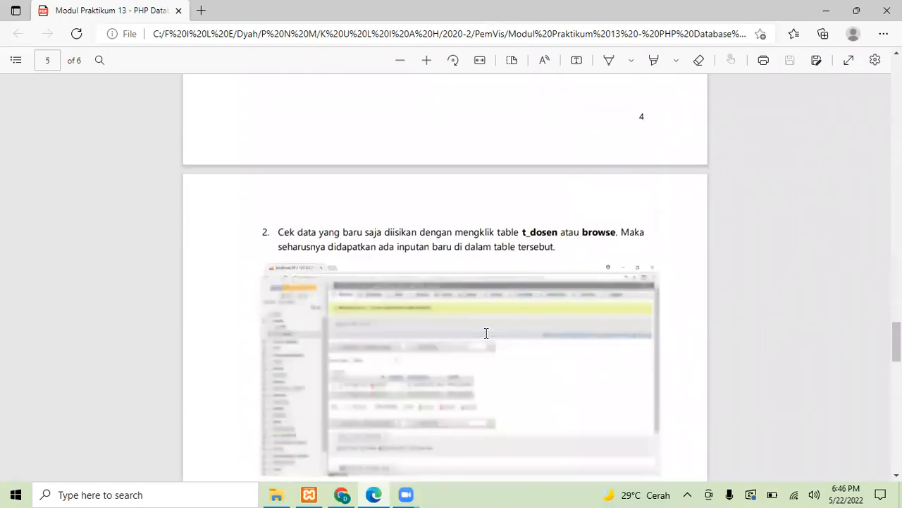
{"action": "scroll", "coordinate": [485, 333], "scroll_direction": "down", "scroll_amount": 10}
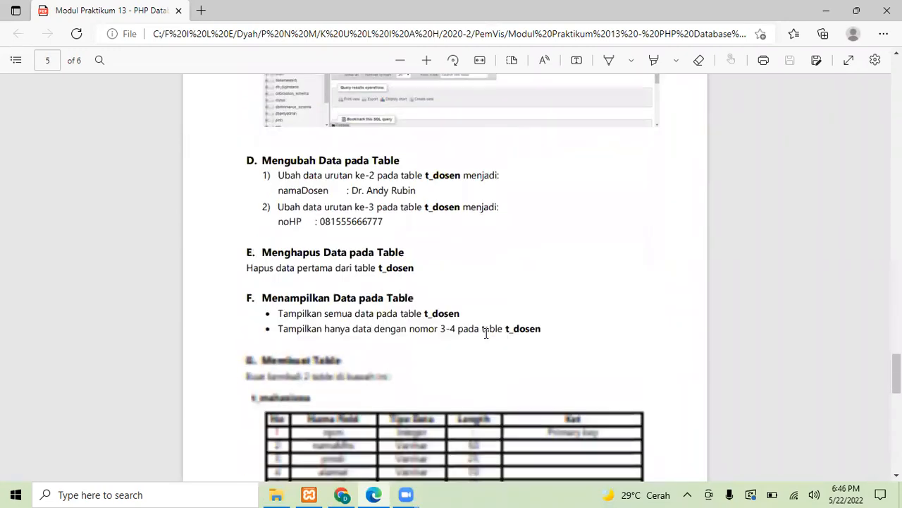
{"action": "scroll", "coordinate": [486, 332], "scroll_direction": "down", "scroll_amount": 2}
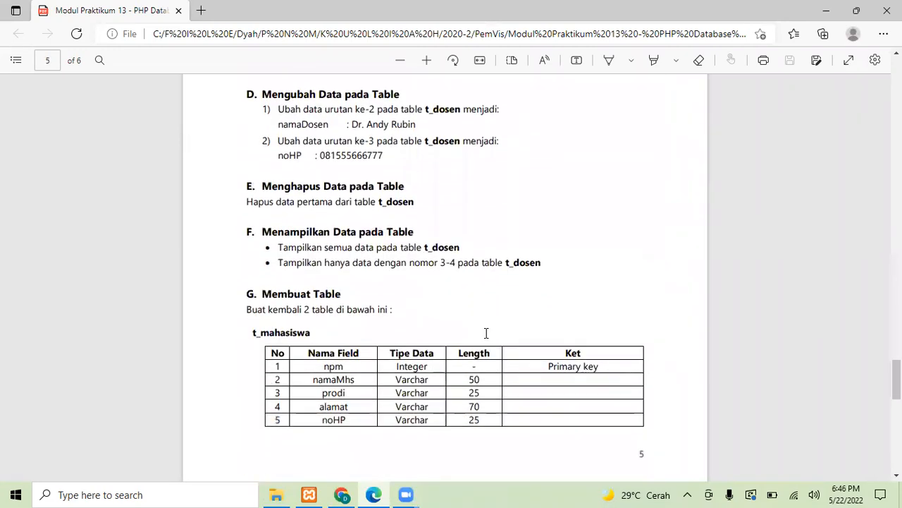
{"action": "scroll", "coordinate": [485, 332], "scroll_direction": "down", "scroll_amount": 20}
{"action": "scroll", "coordinate": [486, 333], "scroll_direction": "up", "scroll_amount": 6}
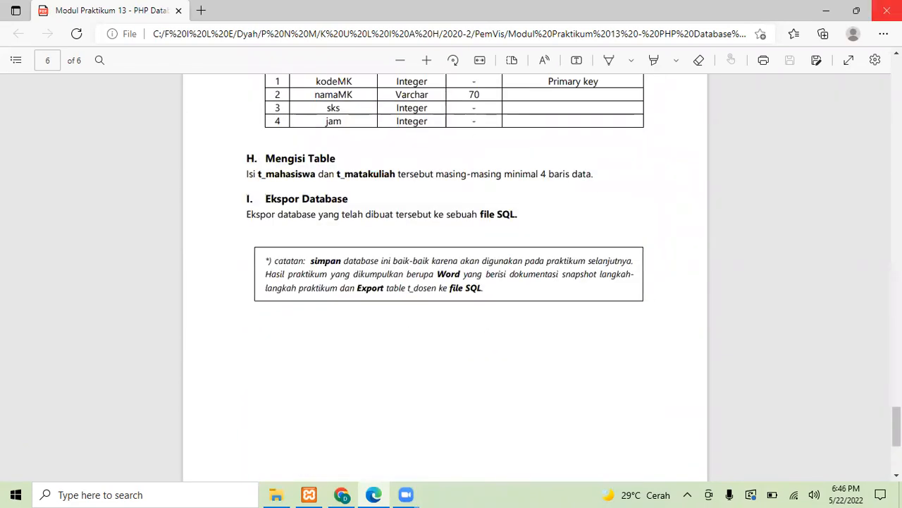
{"action": "left_click", "coordinate": [827, 10]}
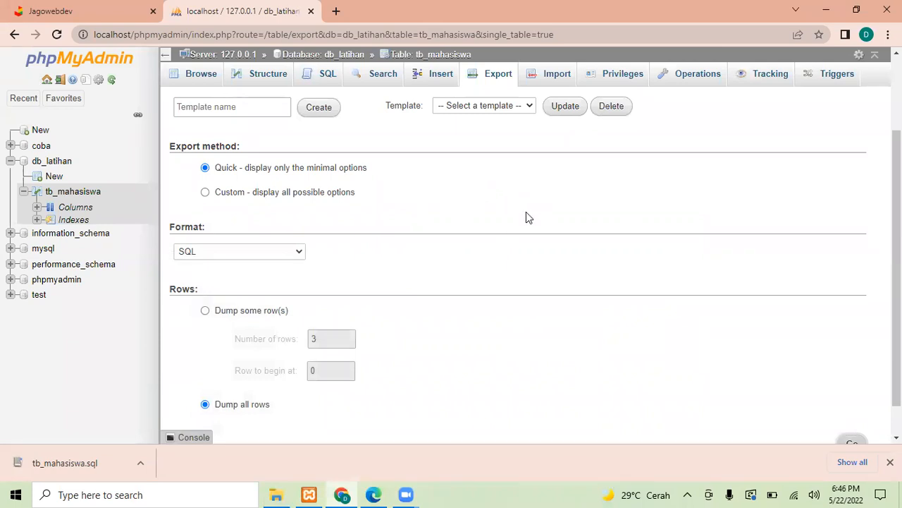
{"action": "key", "text": "super+r"}
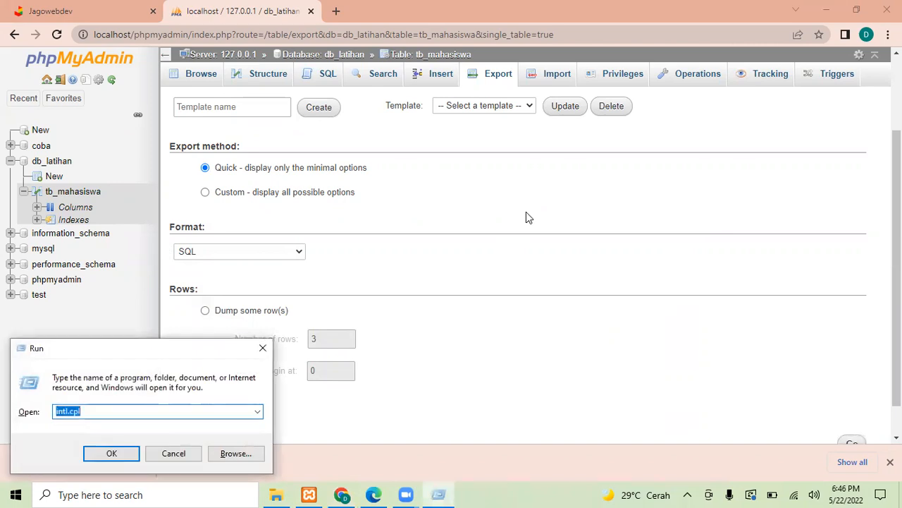
{"action": "left_click", "coordinate": [186, 455]}
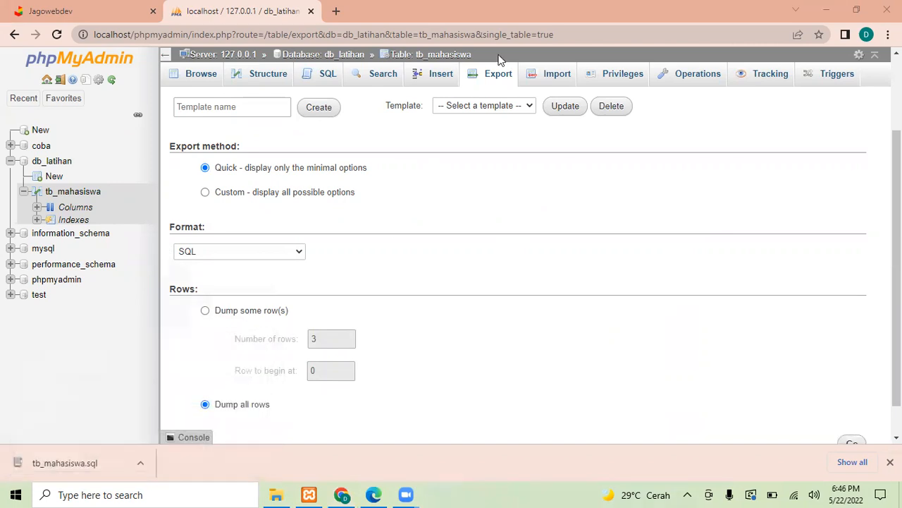